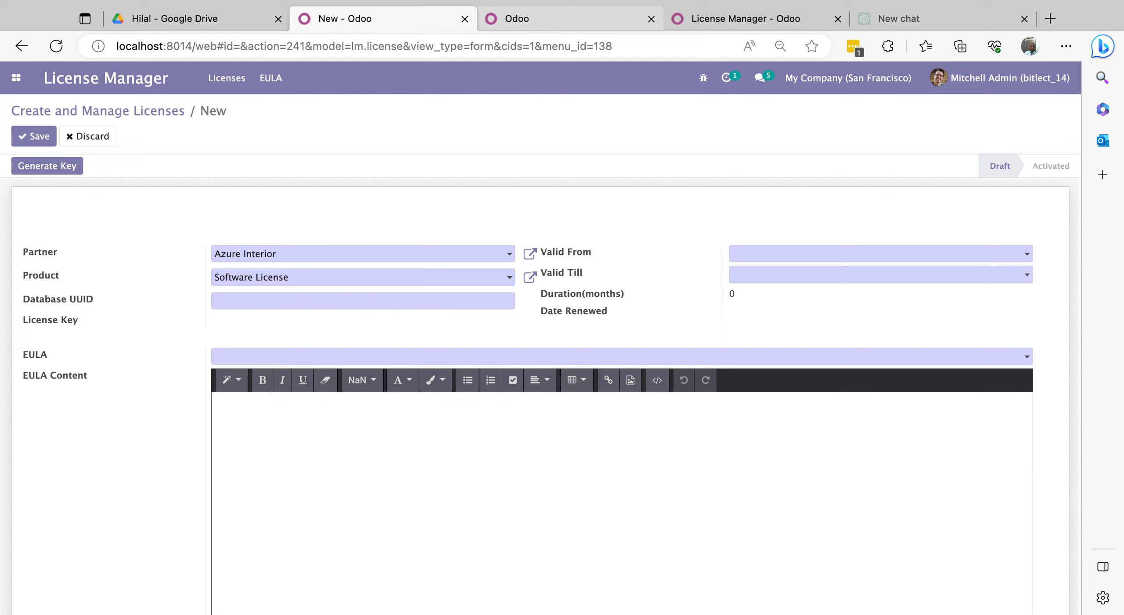
- Switch to the second Odoo browser tab and bring up its main apps menu
left_click(517, 19)
left_click(689, 188)
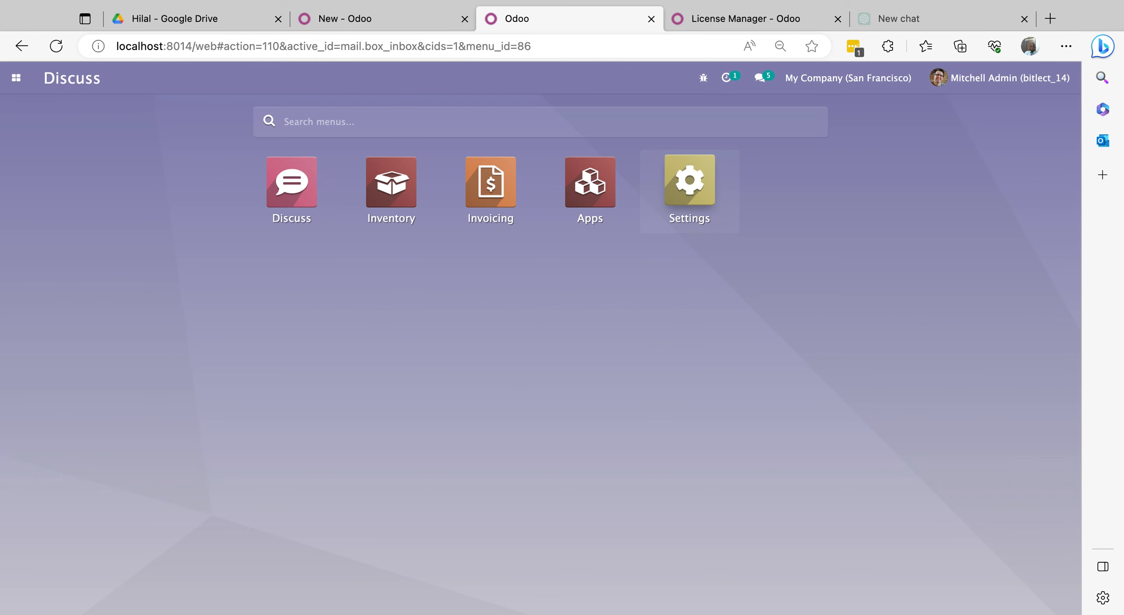
- Copy the database.uuid value from Settings > Technical > System Parameters, then go back to the license form
left_click(686, 221)
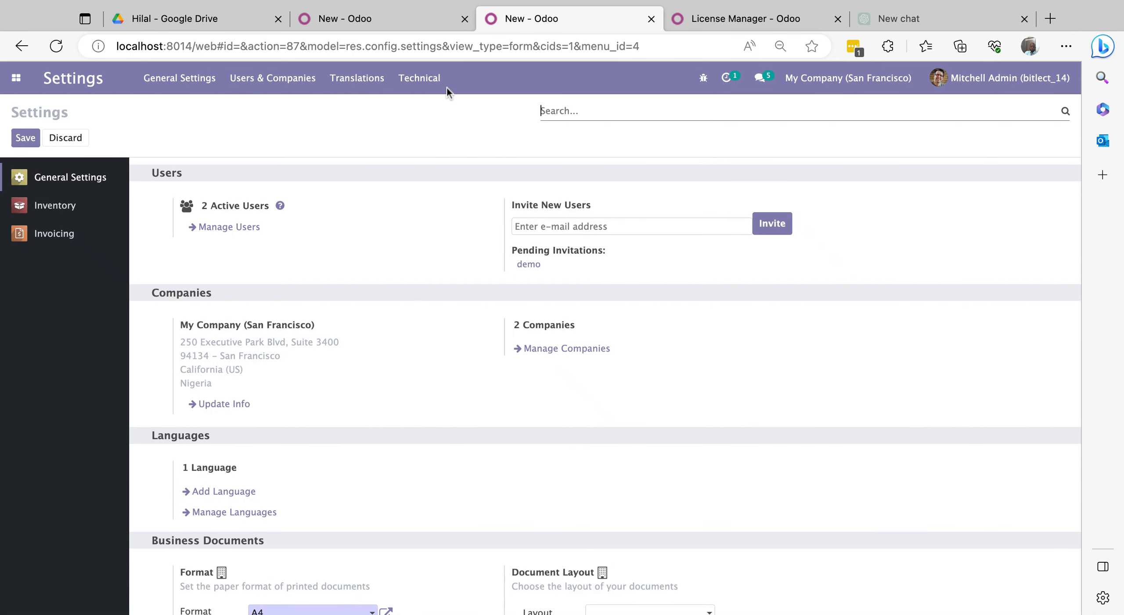
left_click(419, 78)
scroll(444, 256, "down", 5)
scroll(484, 372, "down", 6)
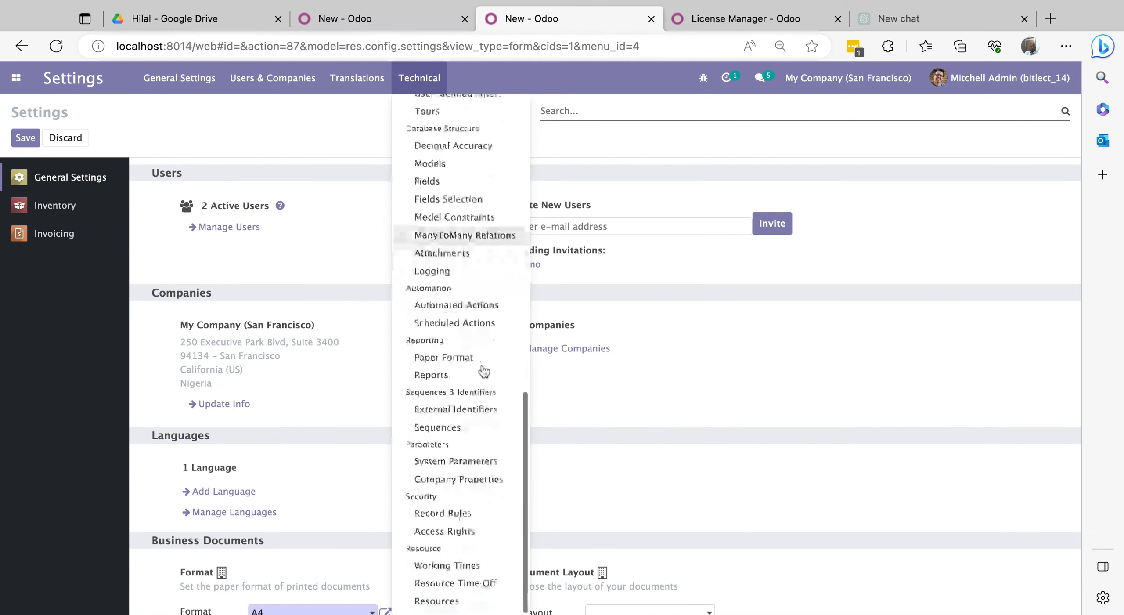
left_click(457, 466)
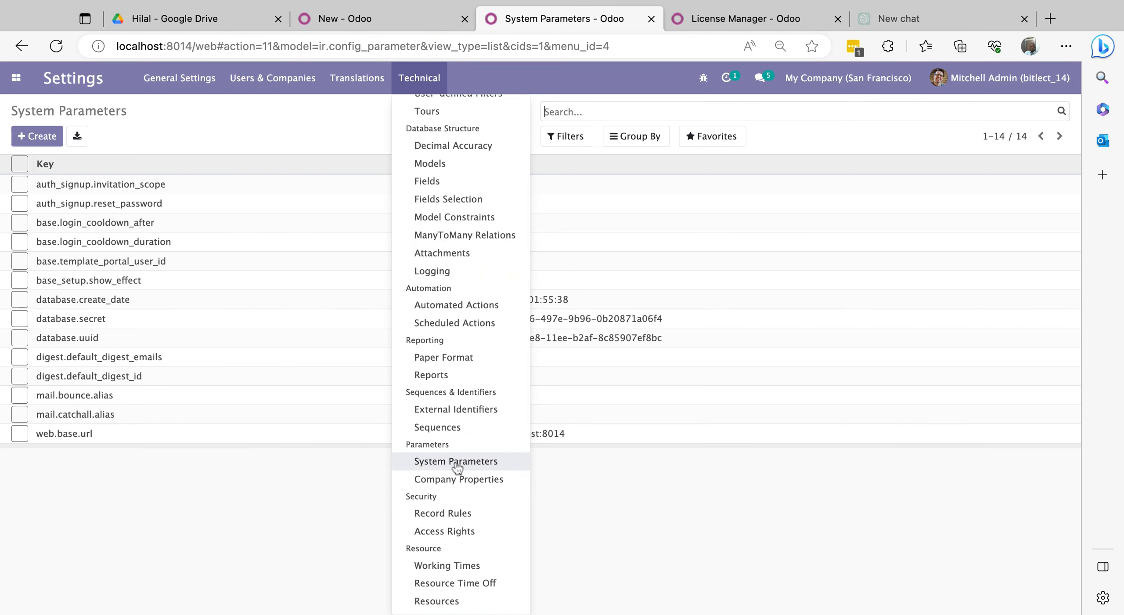
left_click(107, 344)
left_click_drag(412, 216, 210, 212)
key("super+c")
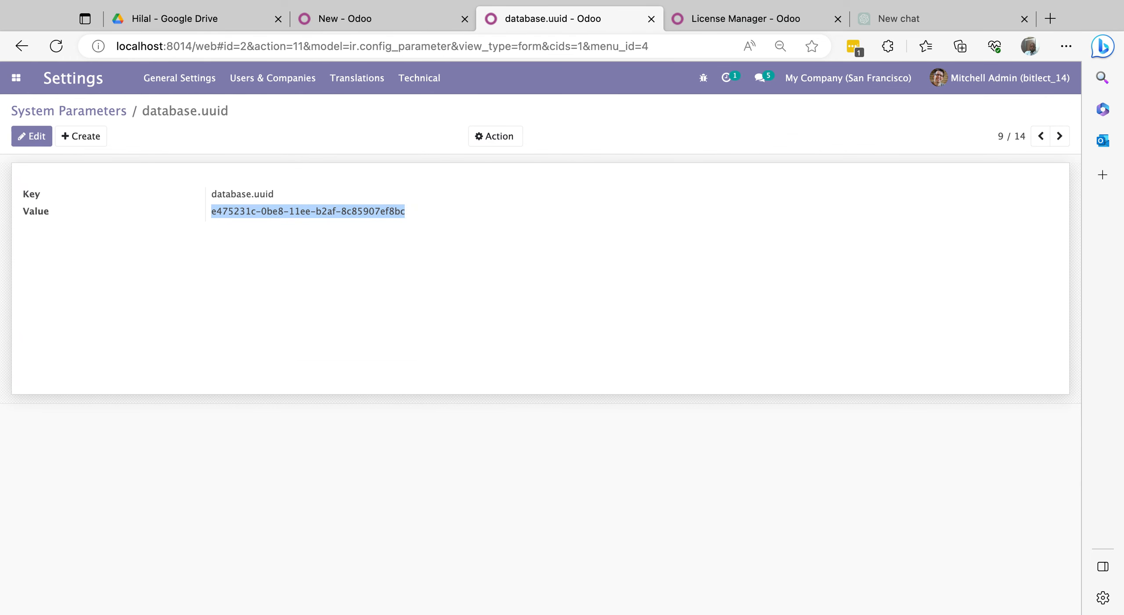
left_click(361, 25)
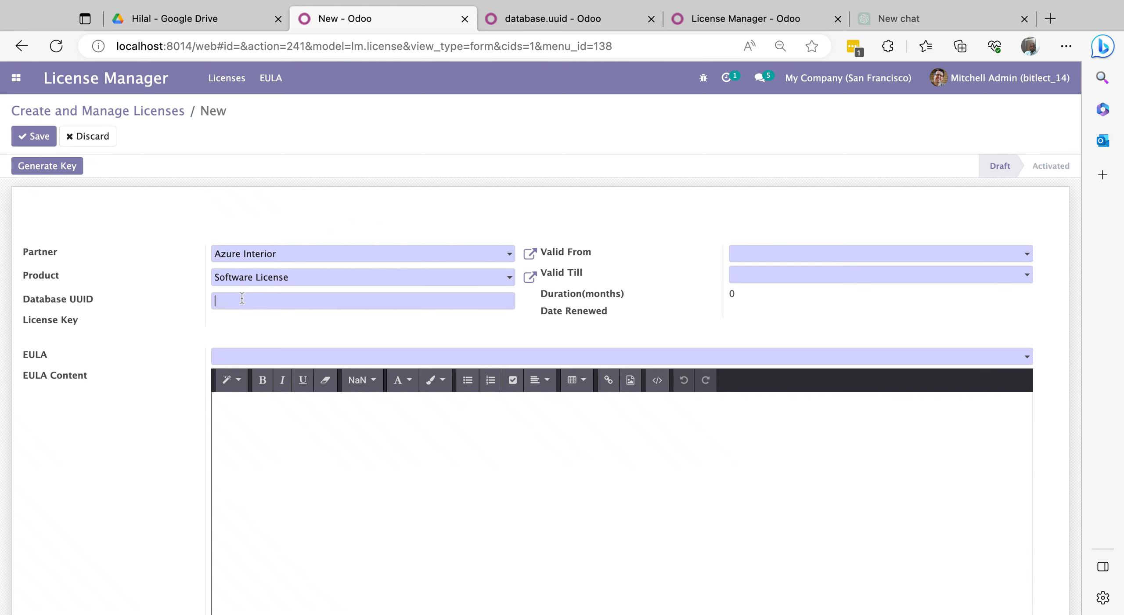
- Fill in the pasted Database UUID, Valid From 06/17/2023 and the End User Agreement EULA, then request key generation
key("super+v")
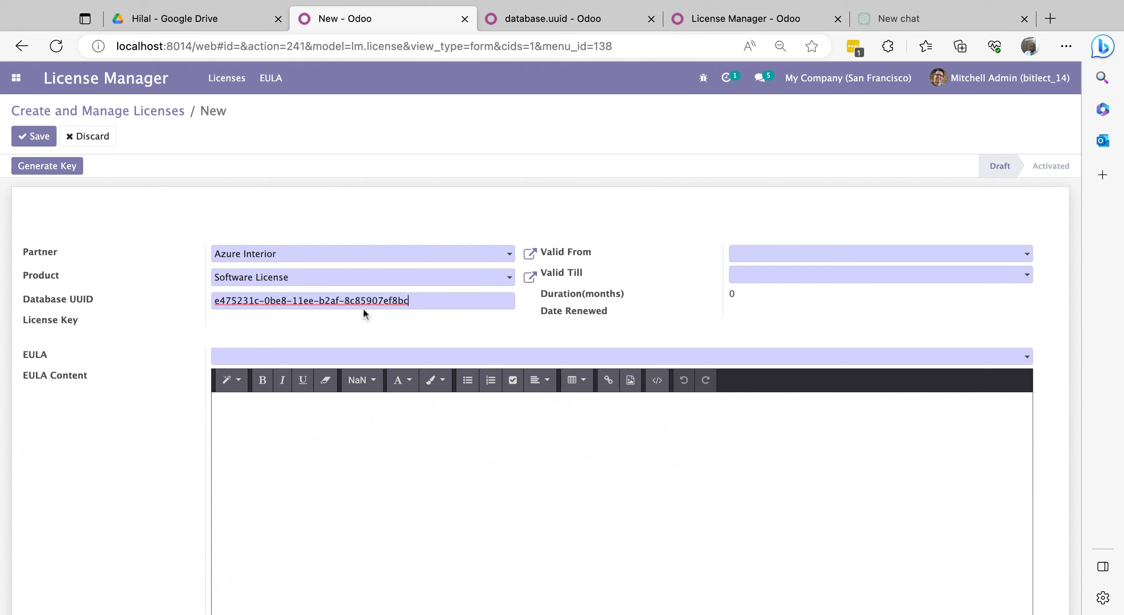
left_click(774, 259)
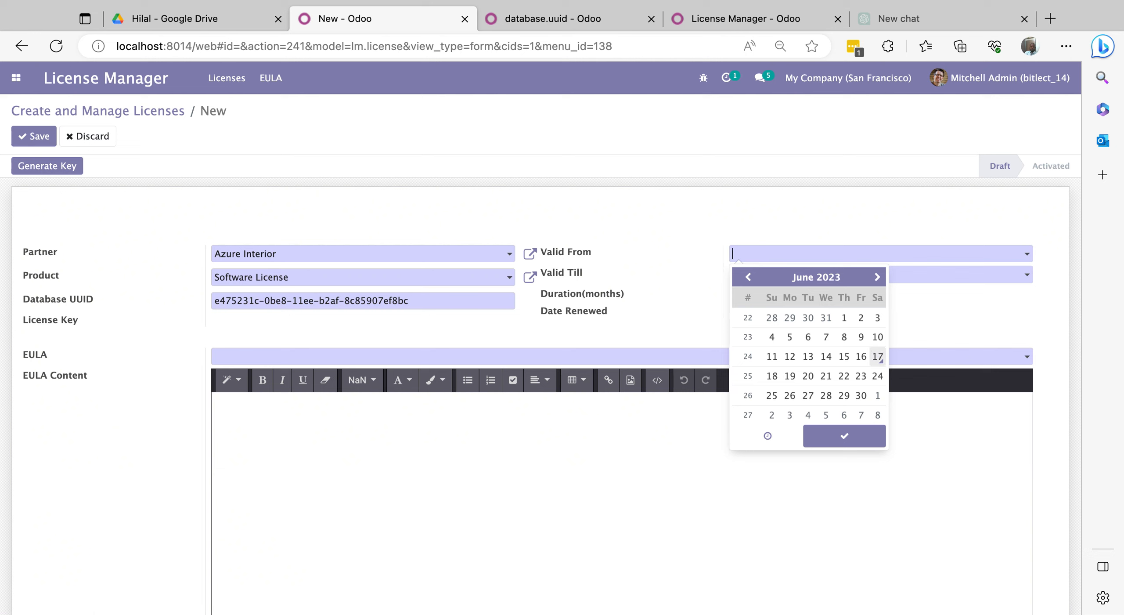
left_click(878, 357)
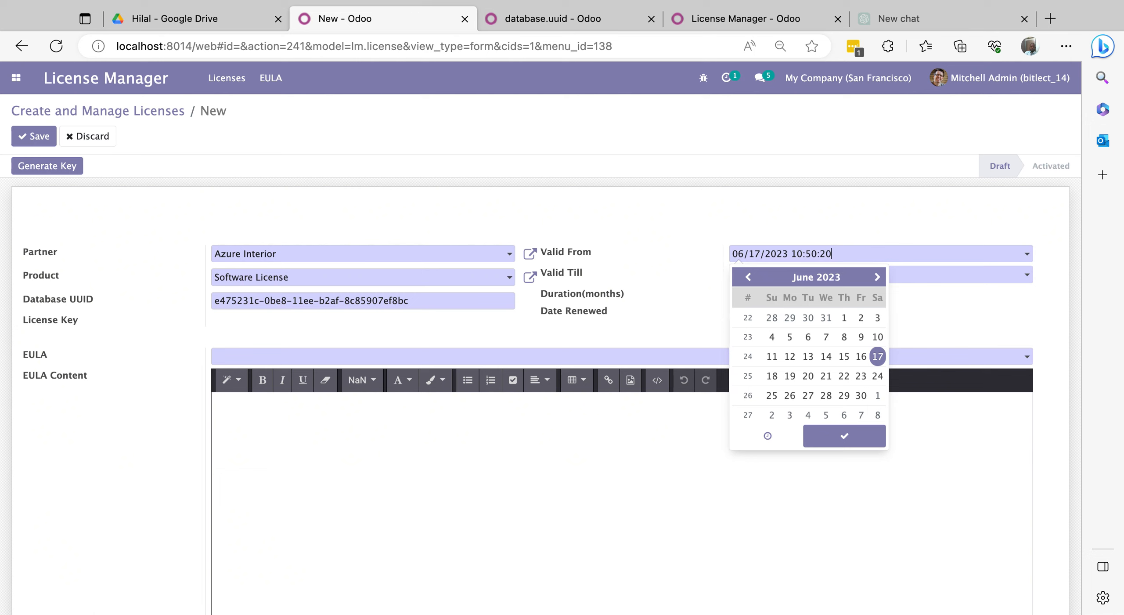
left_click(936, 313)
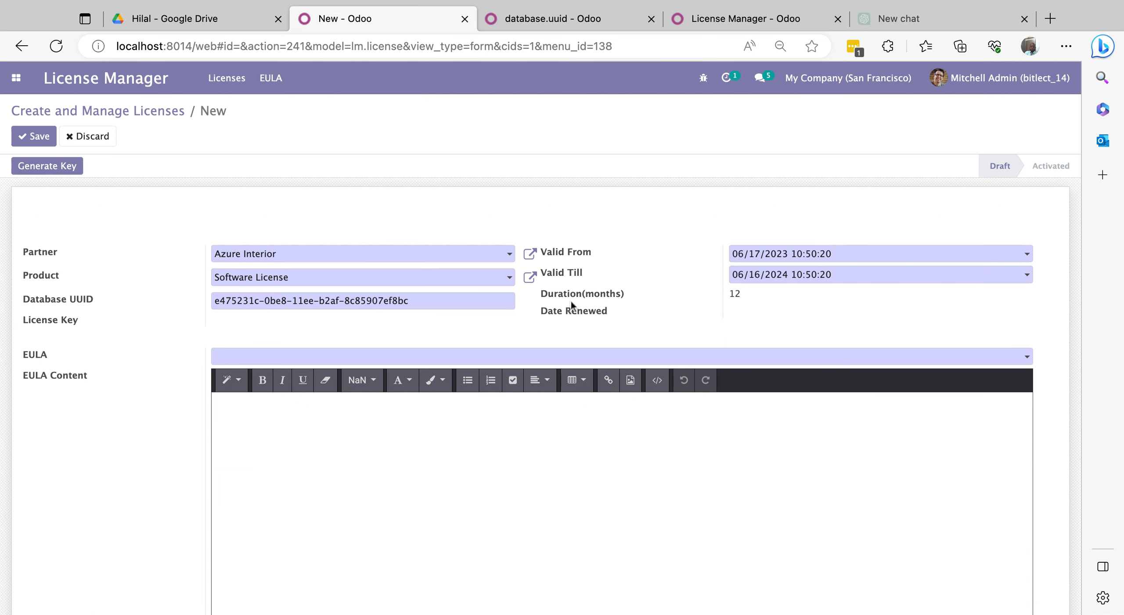
left_click(276, 356)
left_click(300, 377)
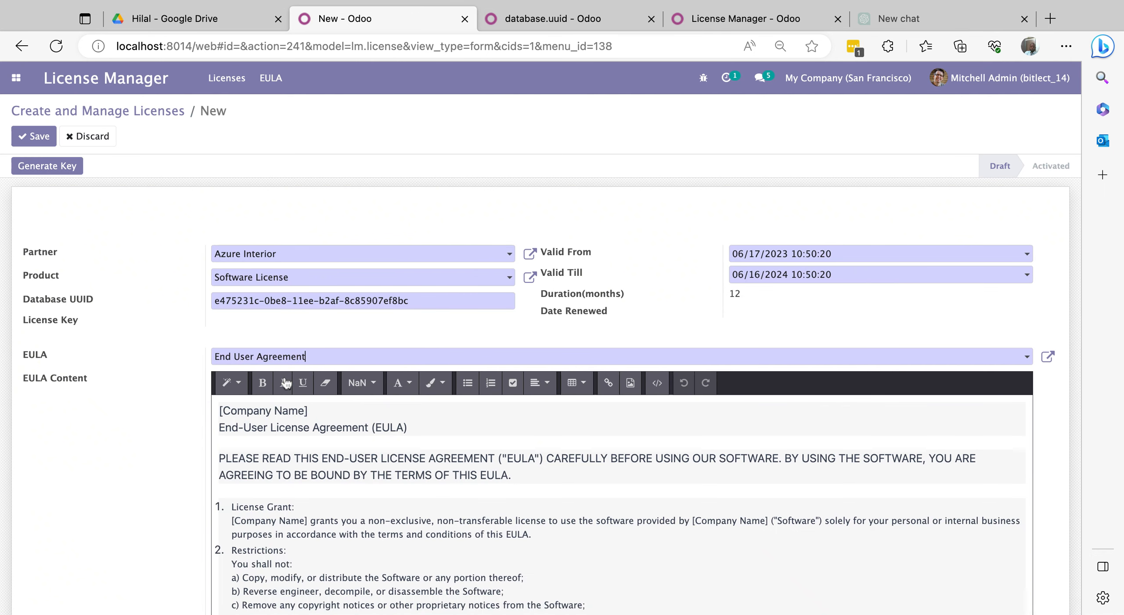
left_click(36, 167)
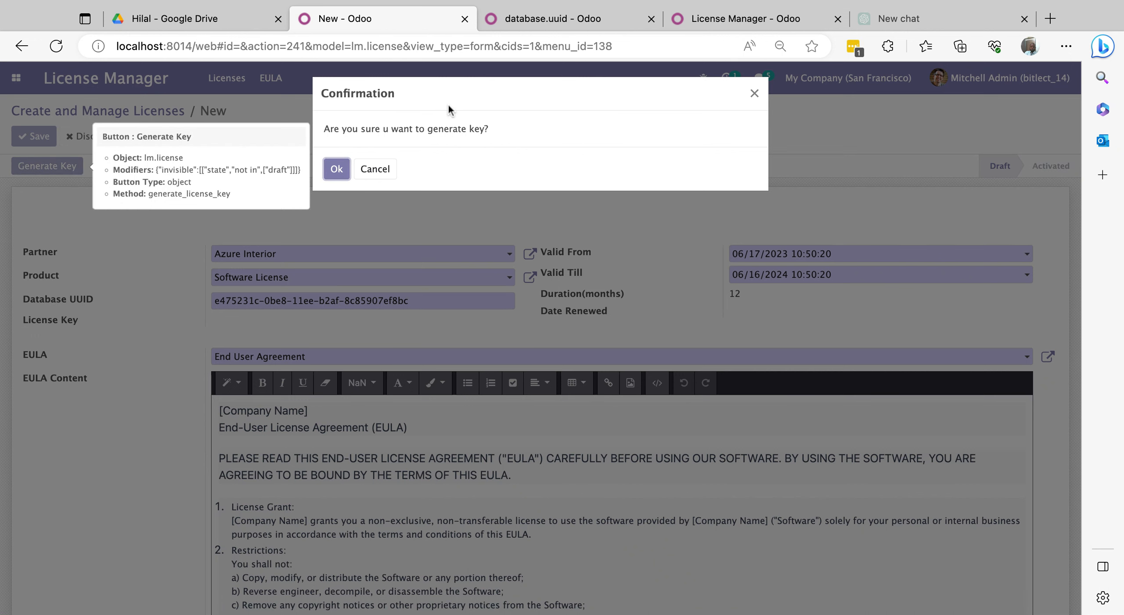
- Confirm key generation so LM/2023/006 gets a license key and Generated status
left_click(336, 170)
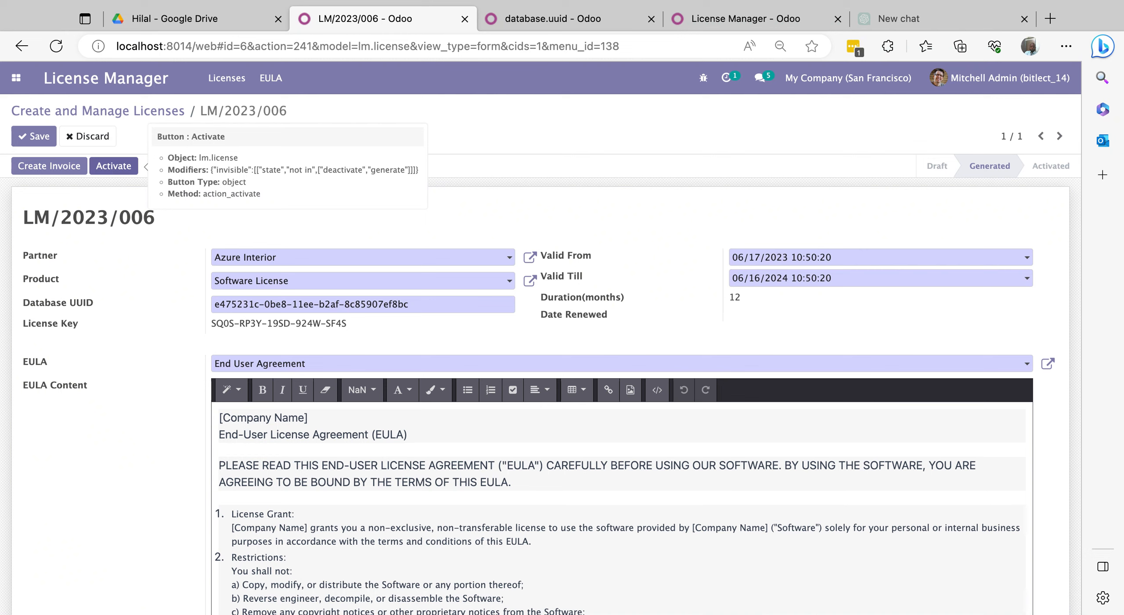
- Create the license's $10,000 invoice and post it as INV/2023/06/0010
left_click(56, 169)
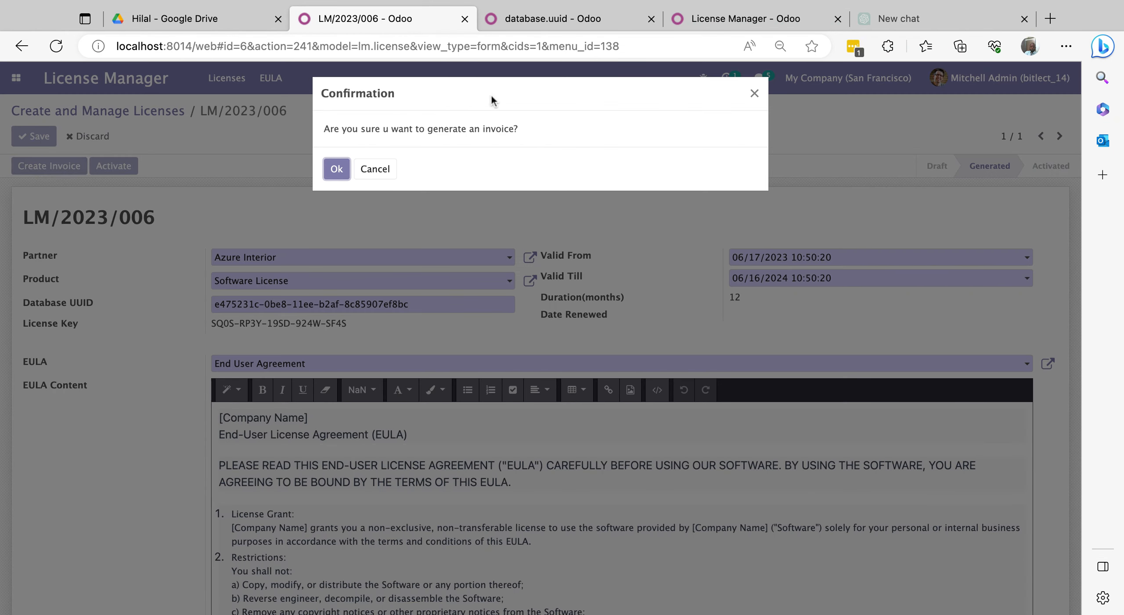
left_click(337, 170)
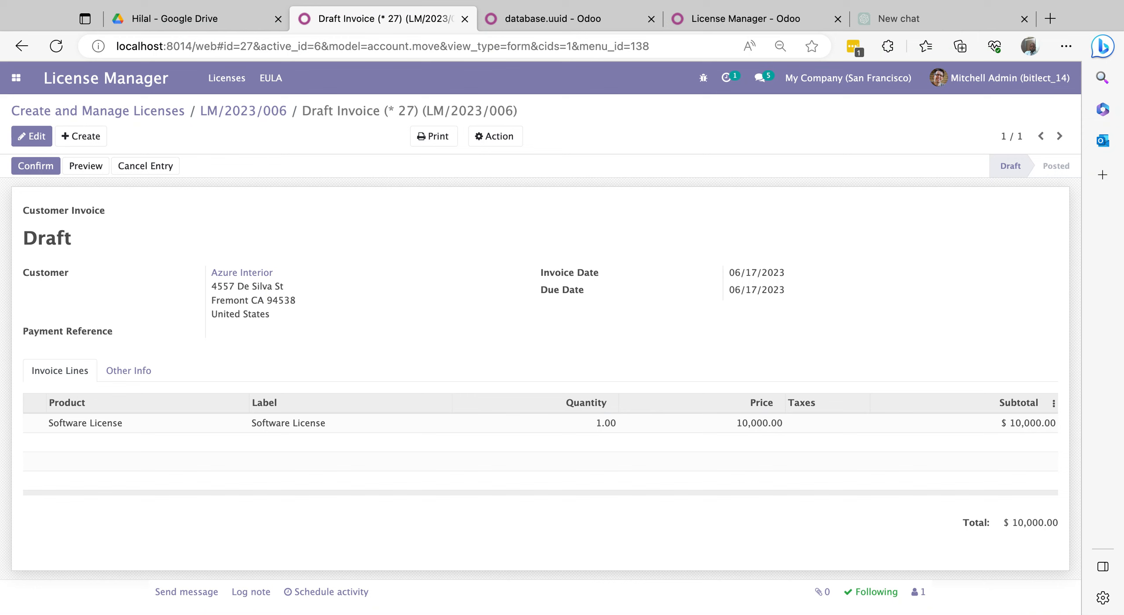
left_click(43, 168)
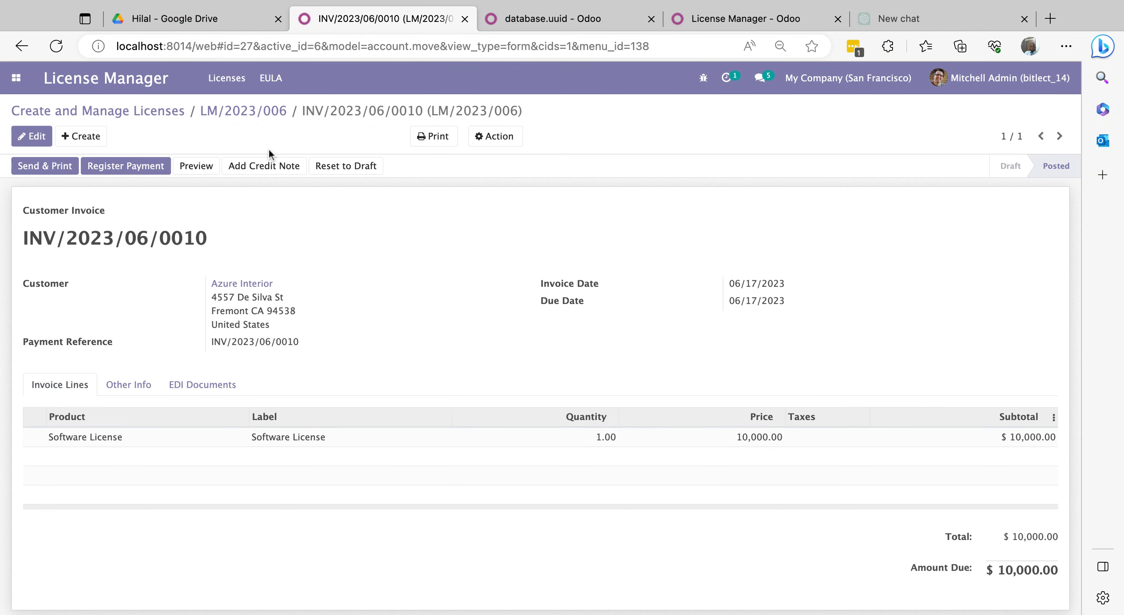
- Register the full payment on the invoice and return to license LM/2023/006
left_click(115, 168)
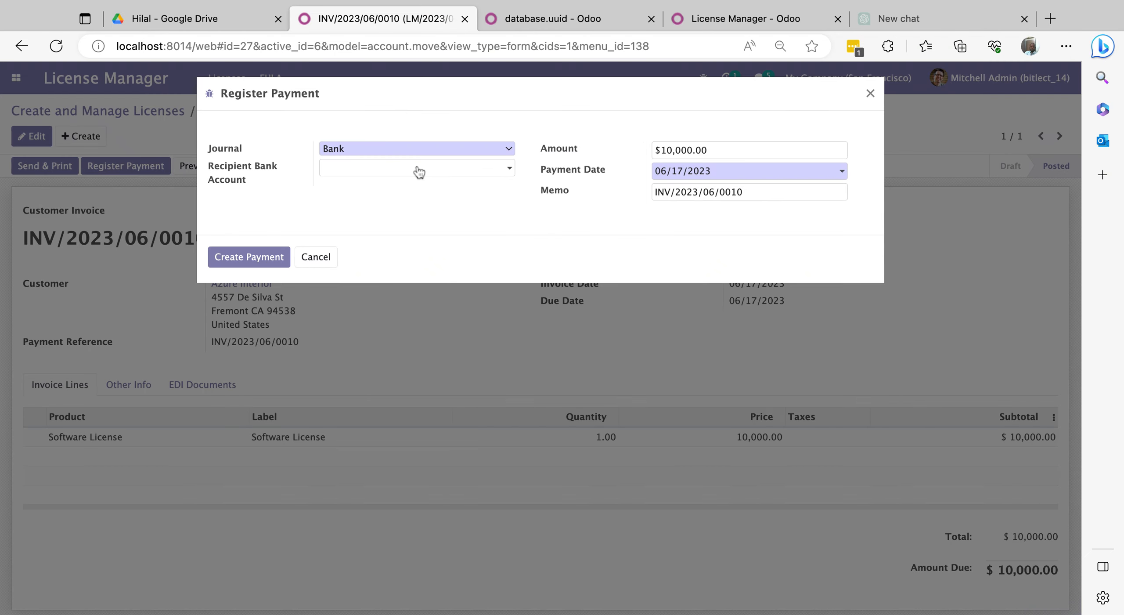
left_click(241, 259)
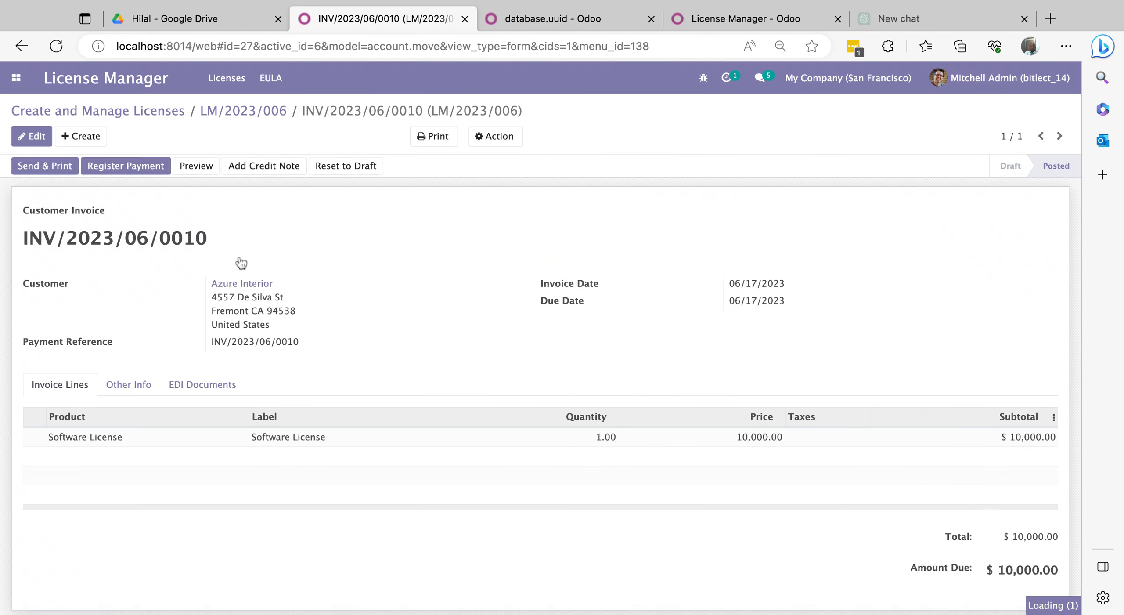
left_click(224, 114)
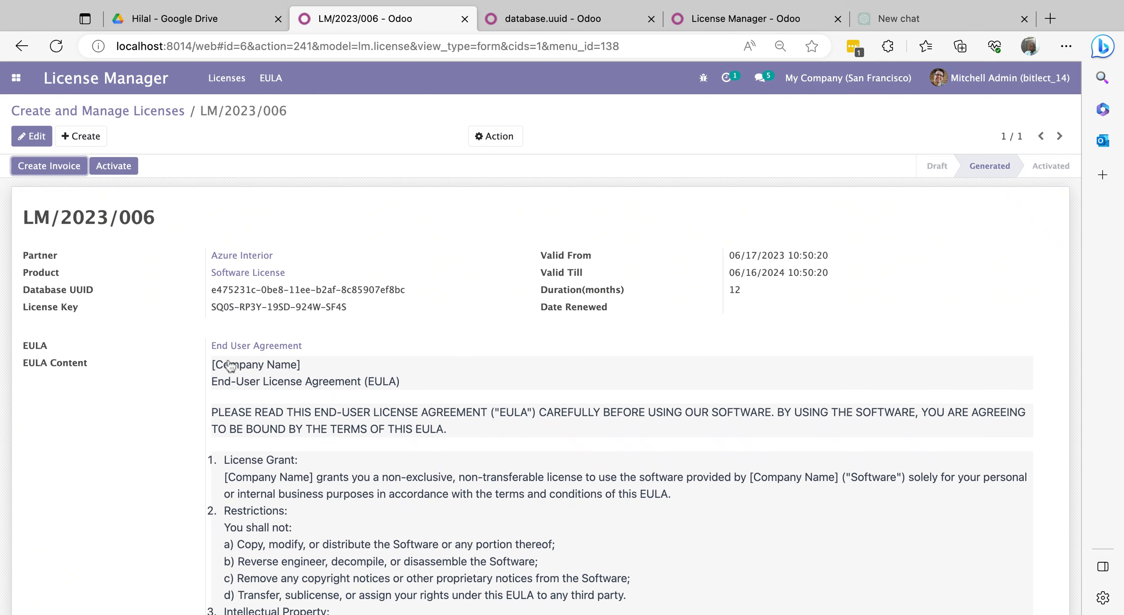
scroll(230, 366, "down", 10)
scroll(230, 365, "down", 6)
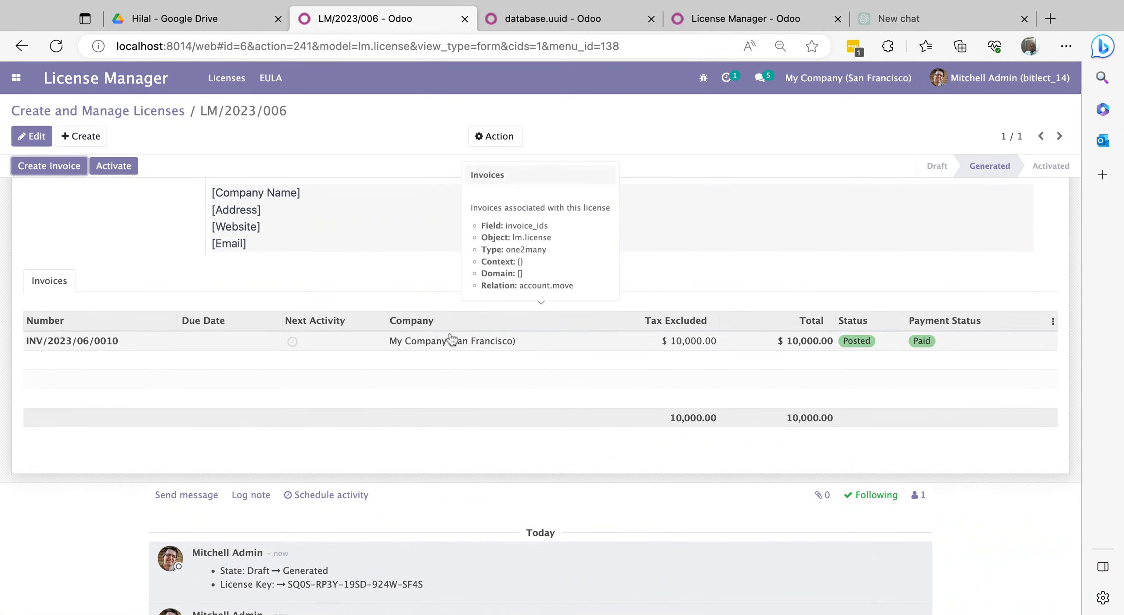
scroll(350, 281, "up", 10)
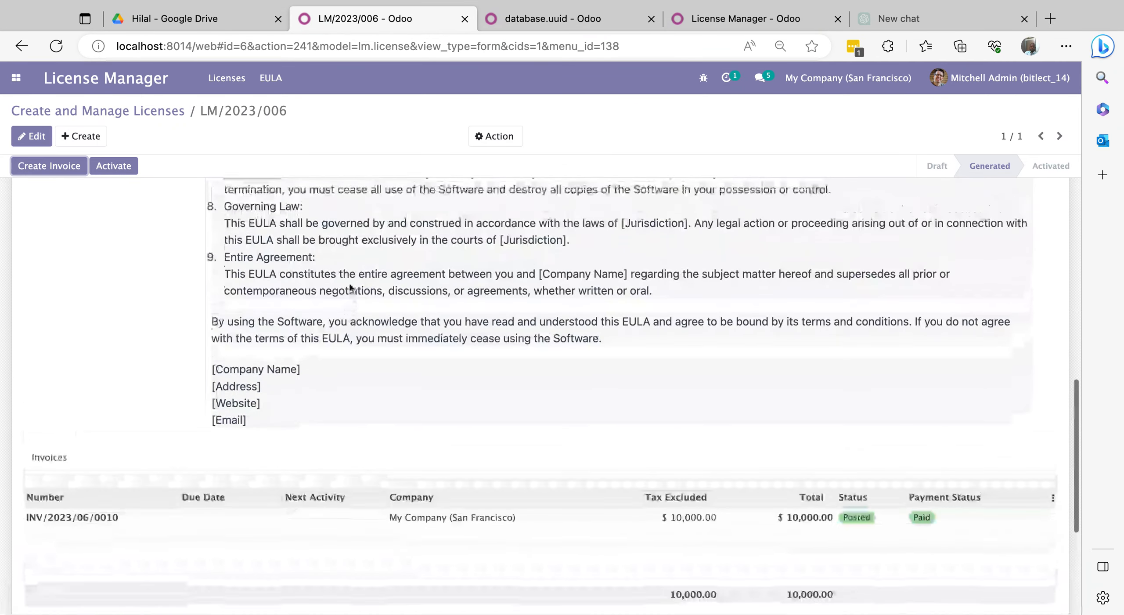
scroll(331, 347, "down", 8)
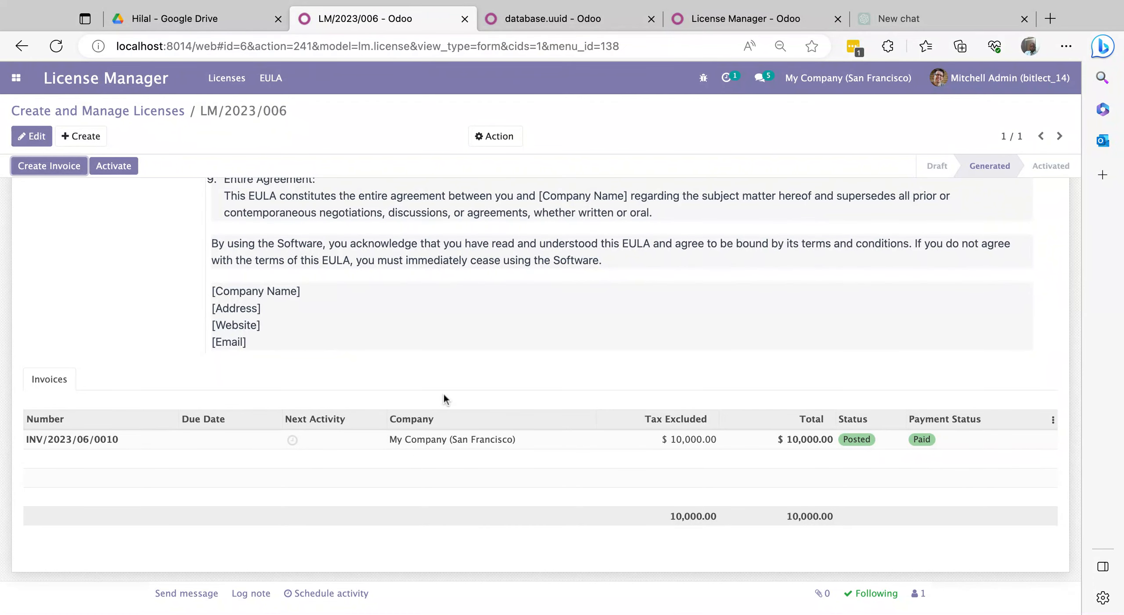
scroll(324, 365, "up", 15)
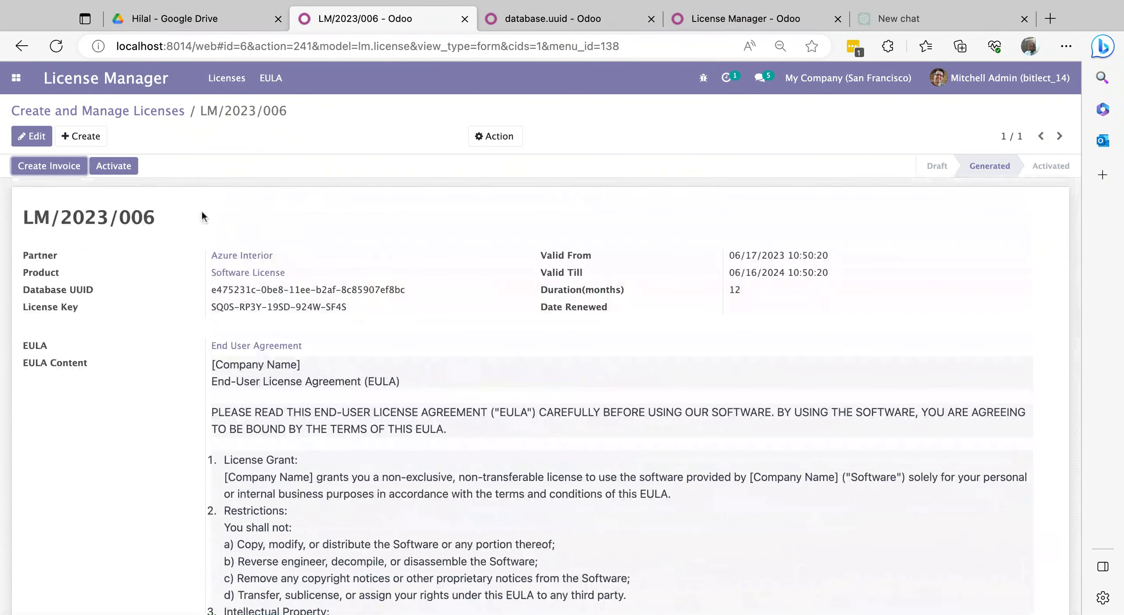
- Activate LM/2023/006 and confirm, making it valid from 06/17/2023 to 06/16/2024
left_click(118, 170)
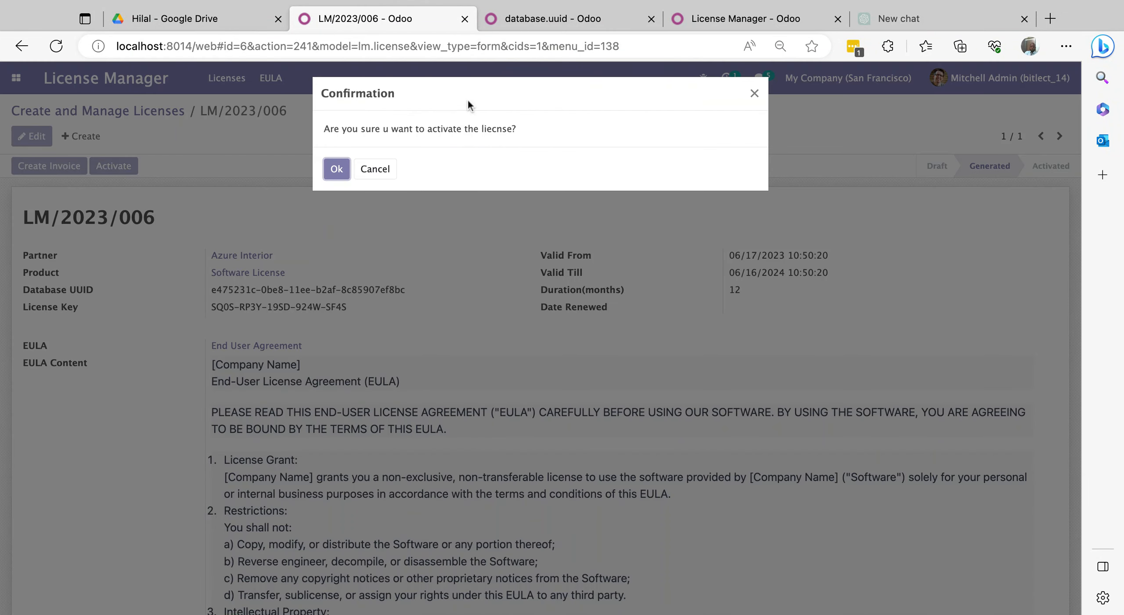
left_click(342, 171)
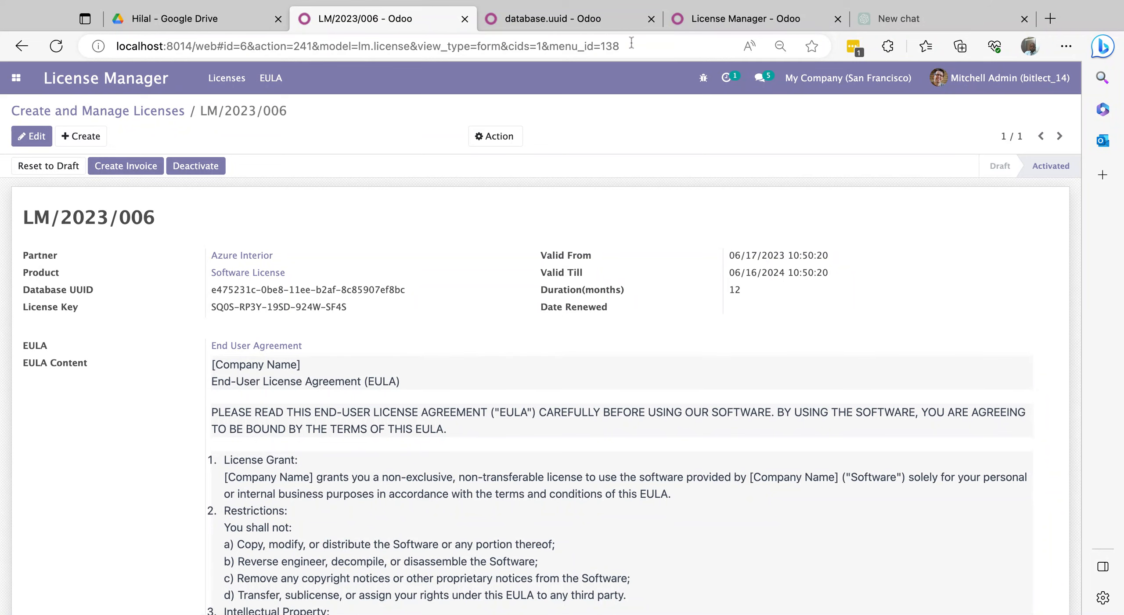
- Search Apps for 'license', install Database license, and see the 3-day activation notice on the home menu
left_click(588, 24)
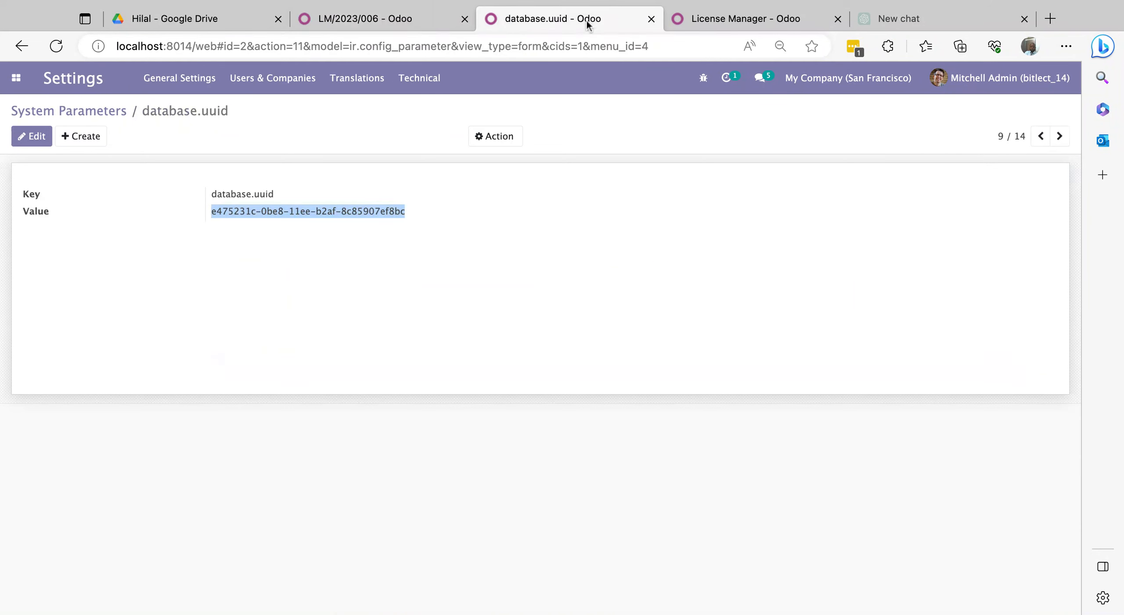
left_click(22, 80)
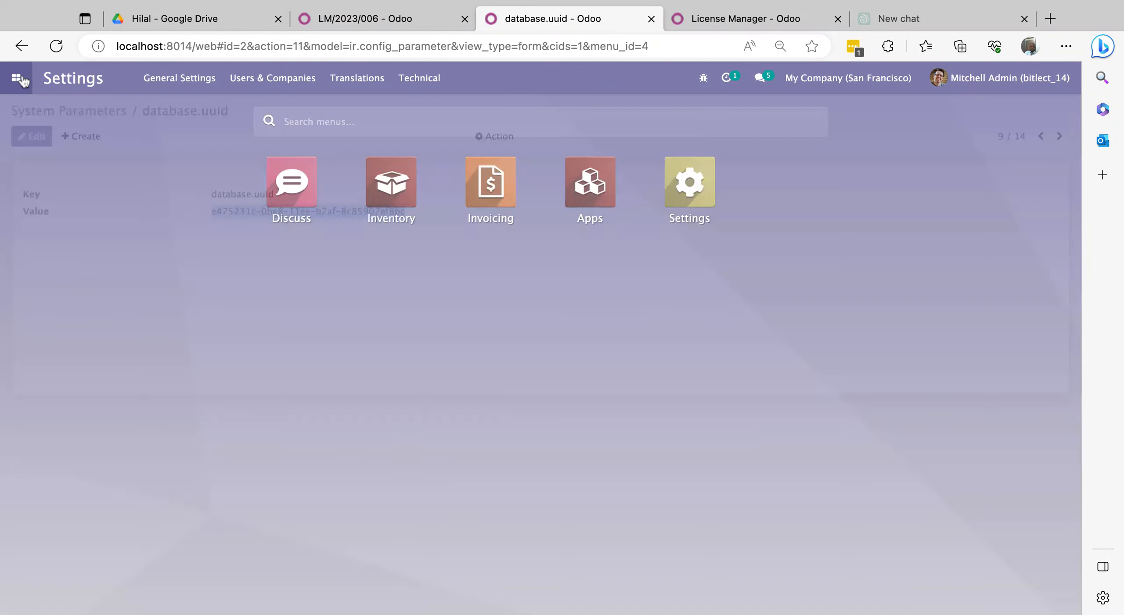
left_click(586, 189)
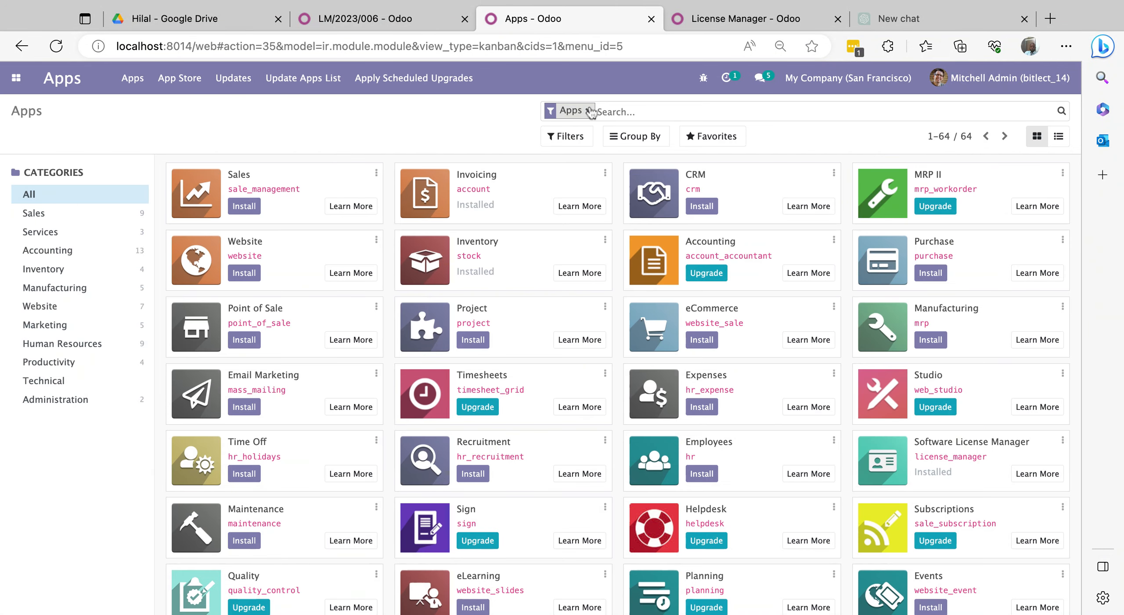
left_click(589, 111)
type("li")
key("BackSpace")
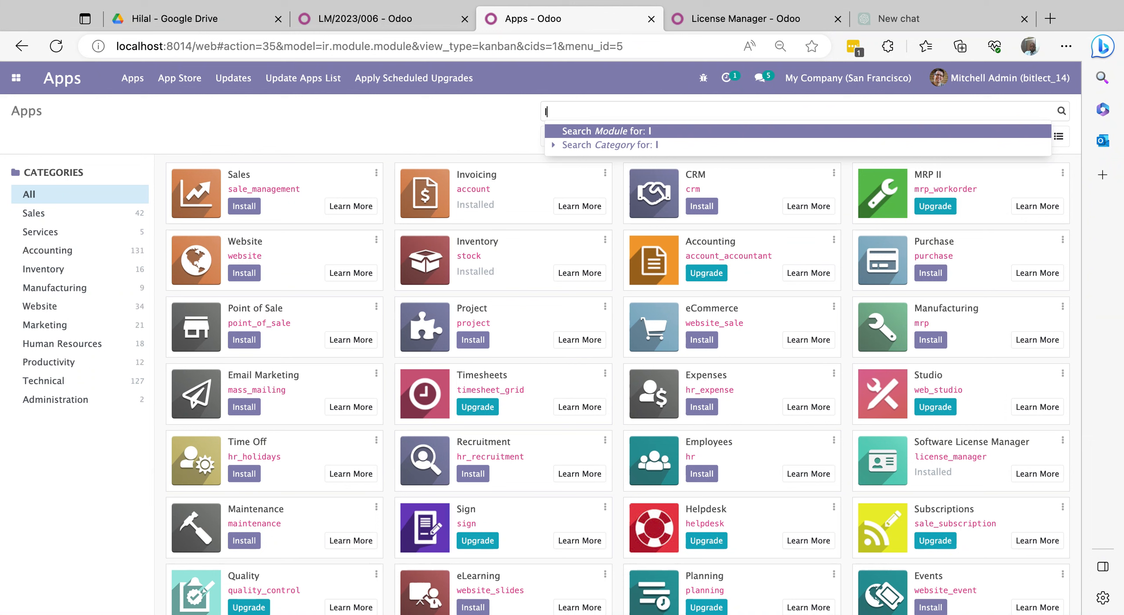
type("icense")
key("Return")
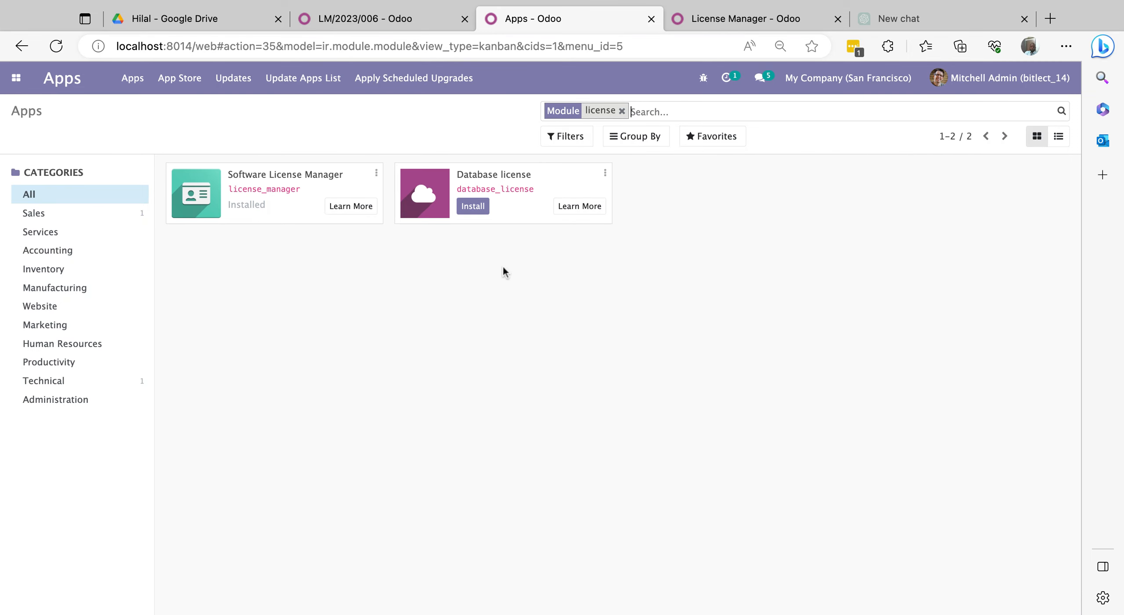
left_click(472, 213)
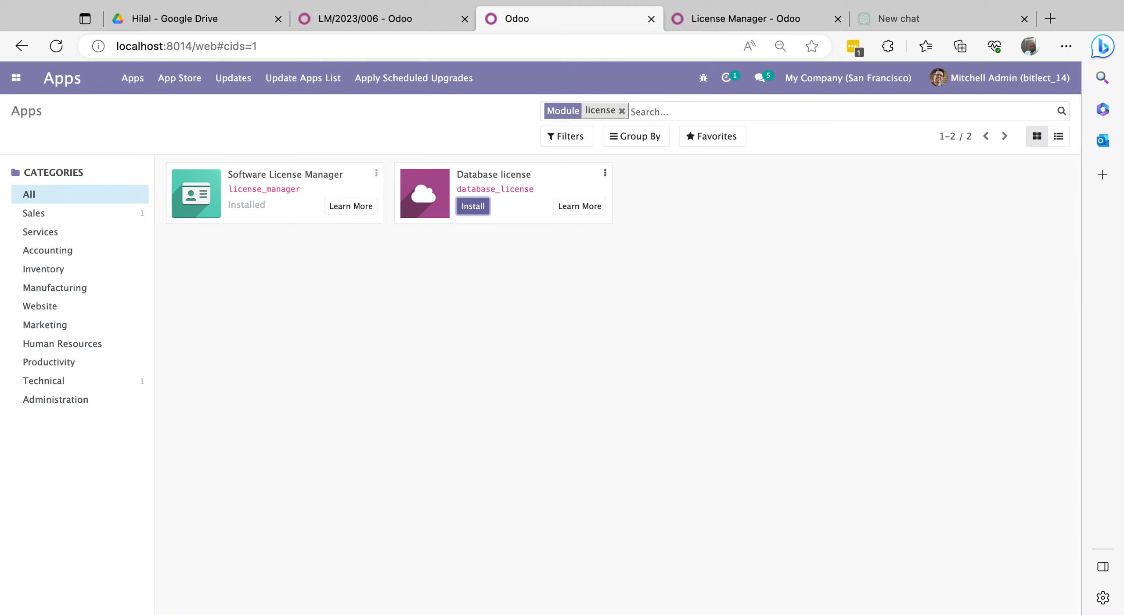
left_click(16, 80)
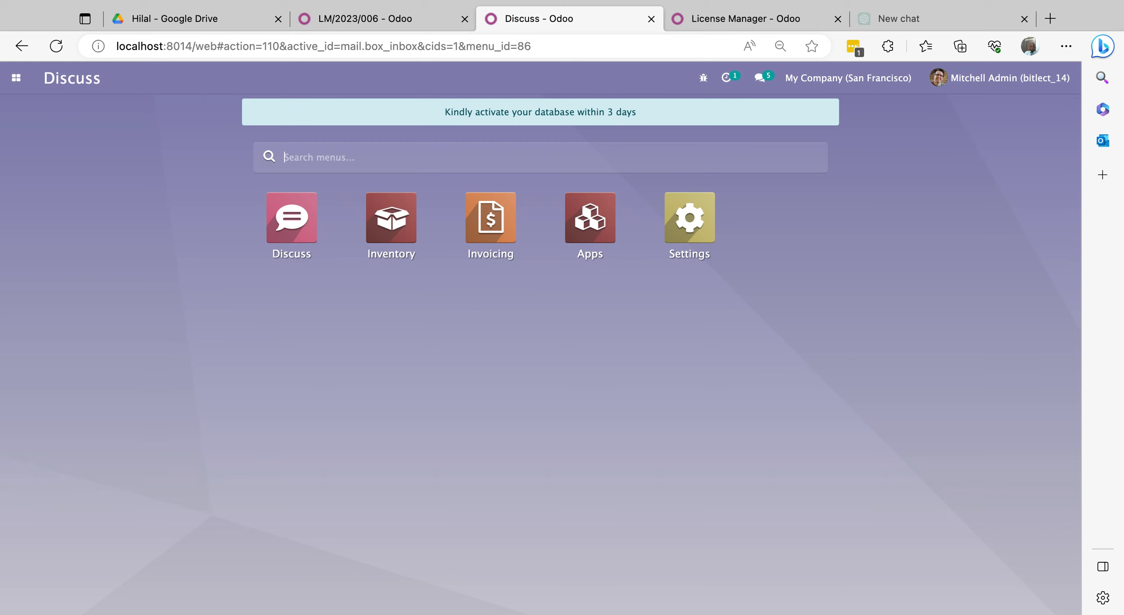
- Create a new system parameter with the key database_license_key
left_click(686, 232)
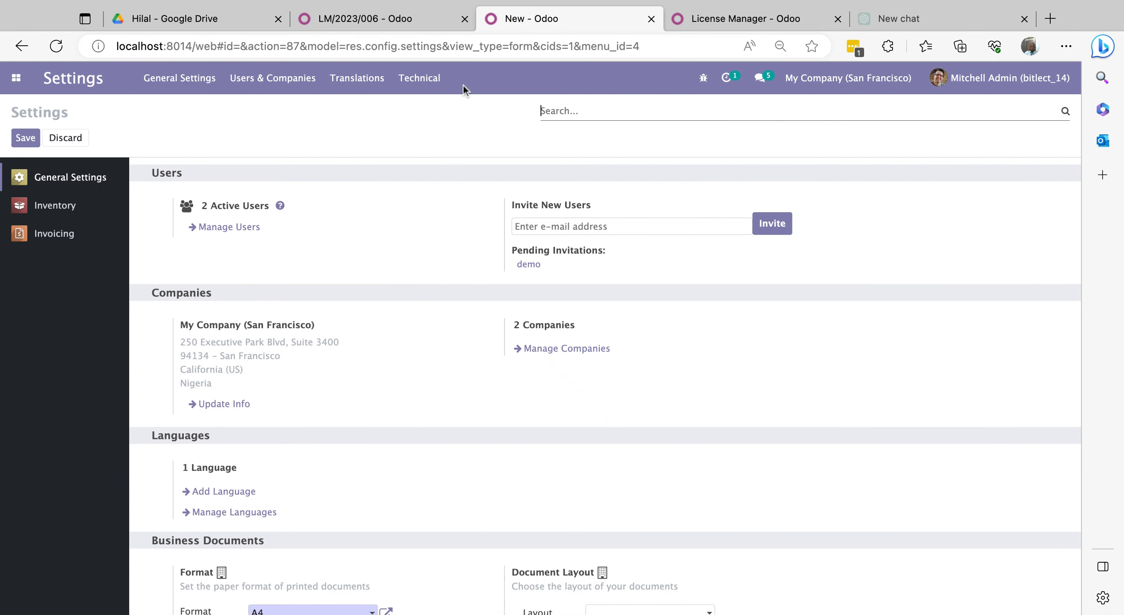
left_click(420, 77)
scroll(459, 354, "down", 5)
scroll(461, 365, "down", 8)
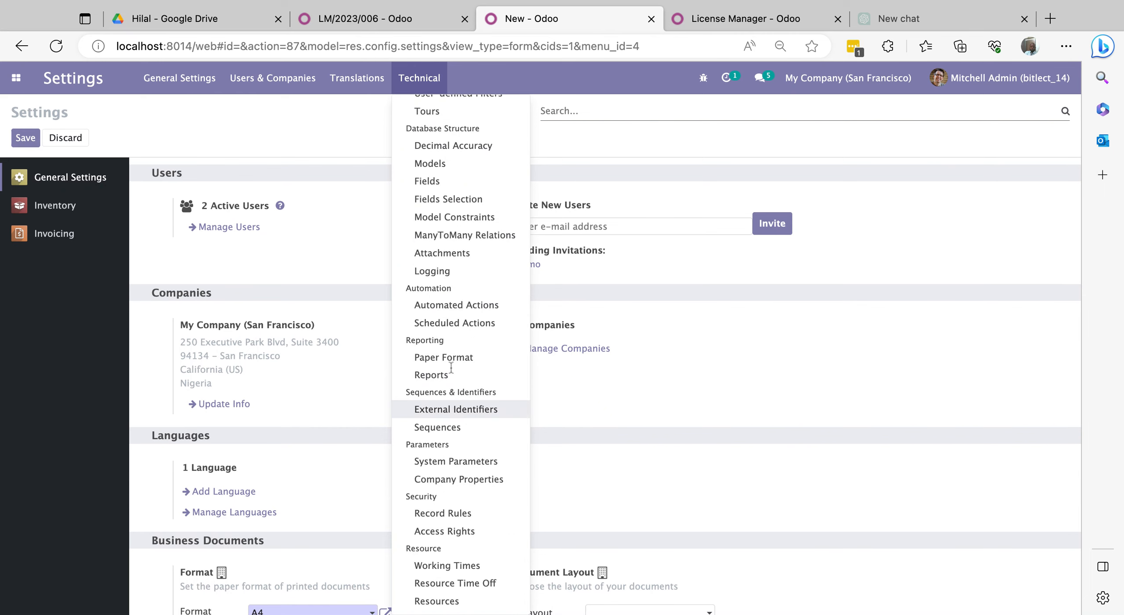
left_click(459, 462)
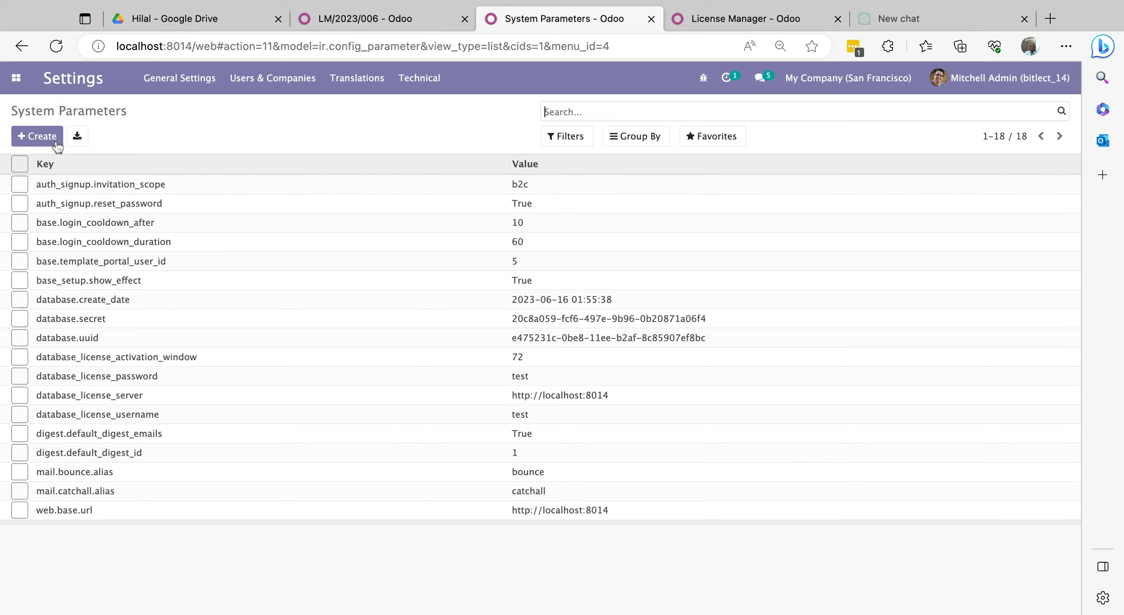
left_click(42, 136)
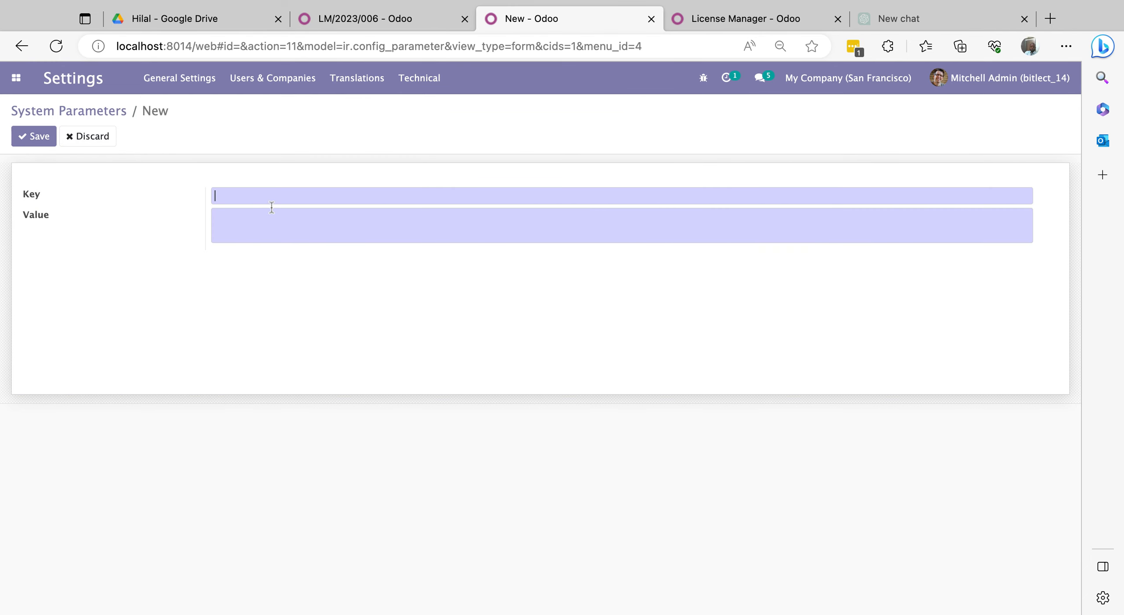
type("database_license_key")
- Paste LM/2023/006's license key as the parameter's Value, save it, and return to the list
left_click(365, 18)
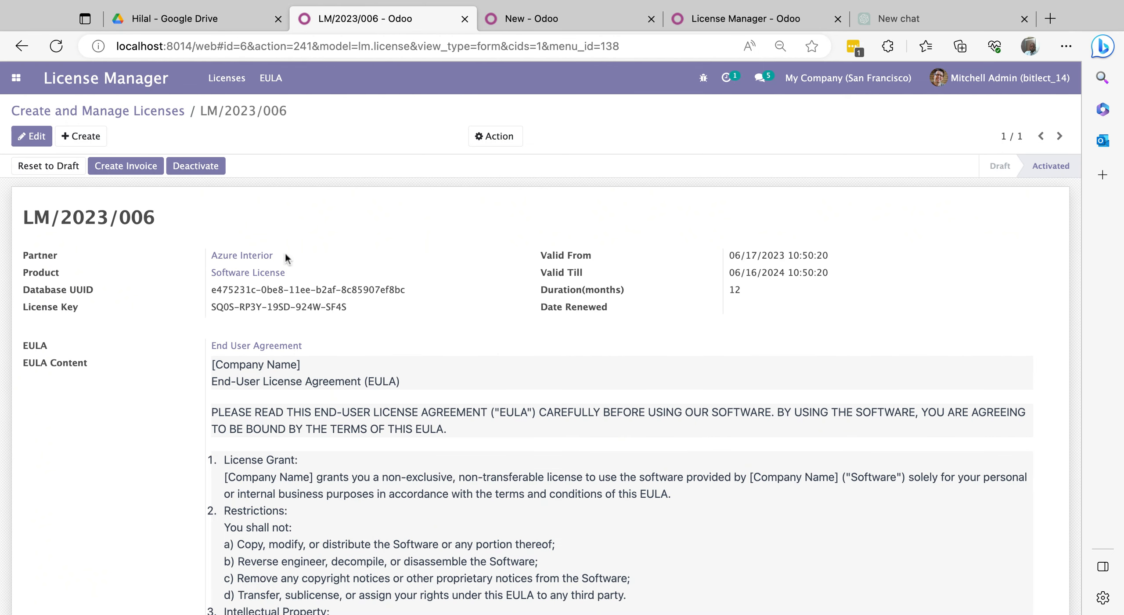
left_click_drag(346, 309, 212, 307)
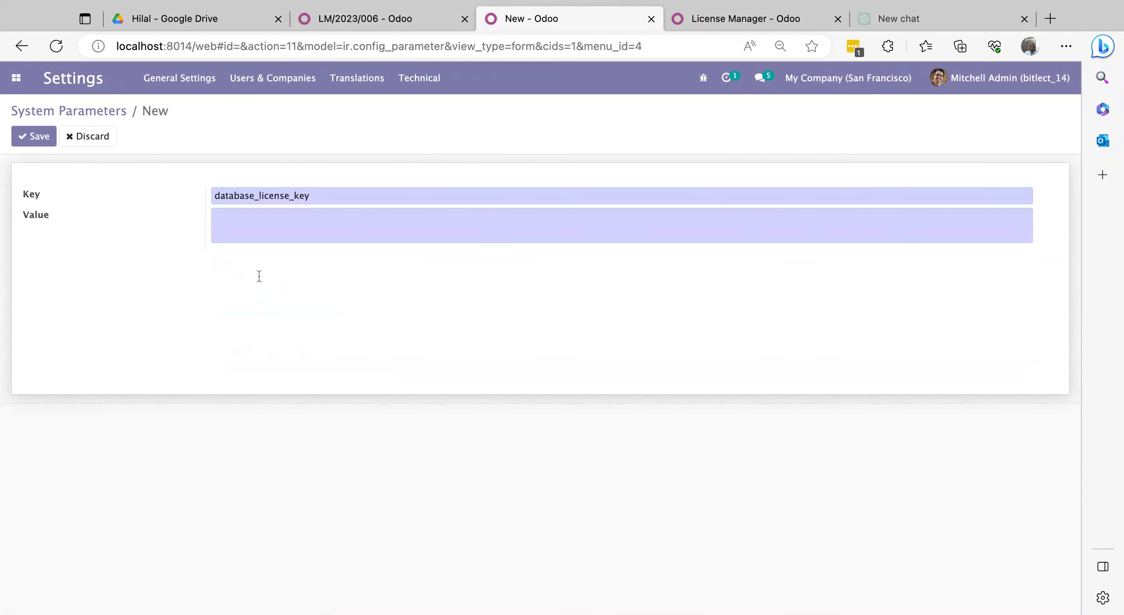
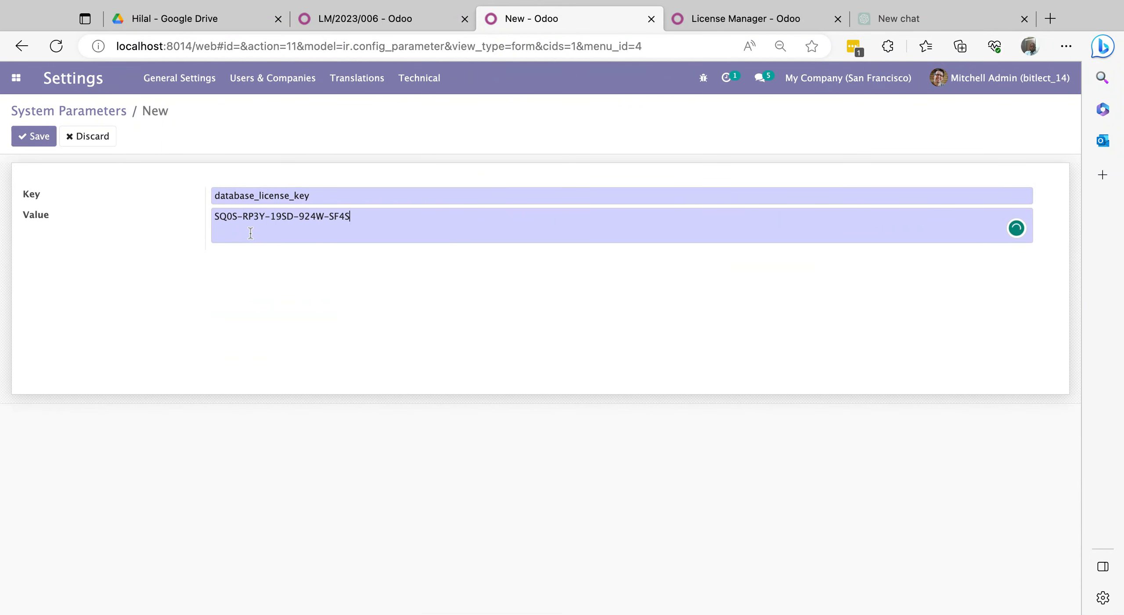
left_click(37, 140)
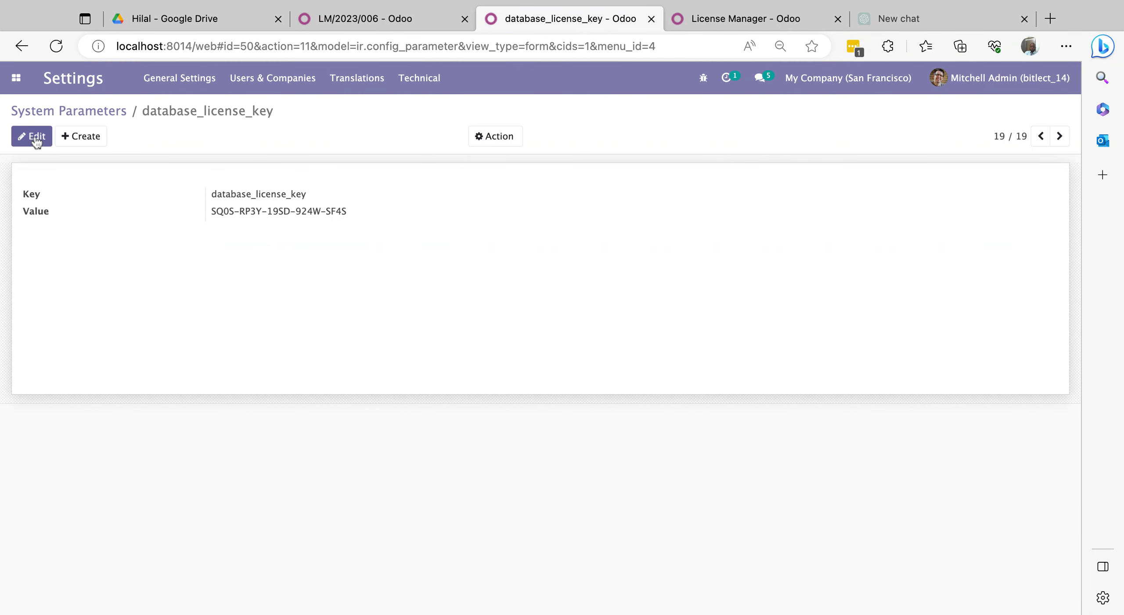
left_click(109, 114)
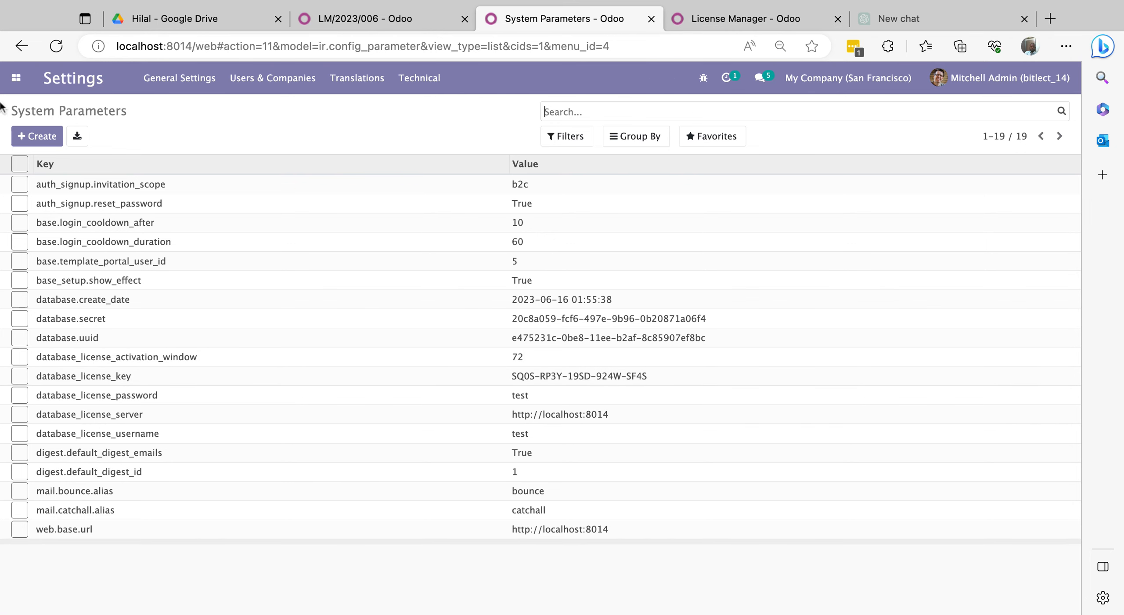
- Reload Odoo to clear the activation warning from the home menu, then go back to LM/2023/006
left_click(16, 80)
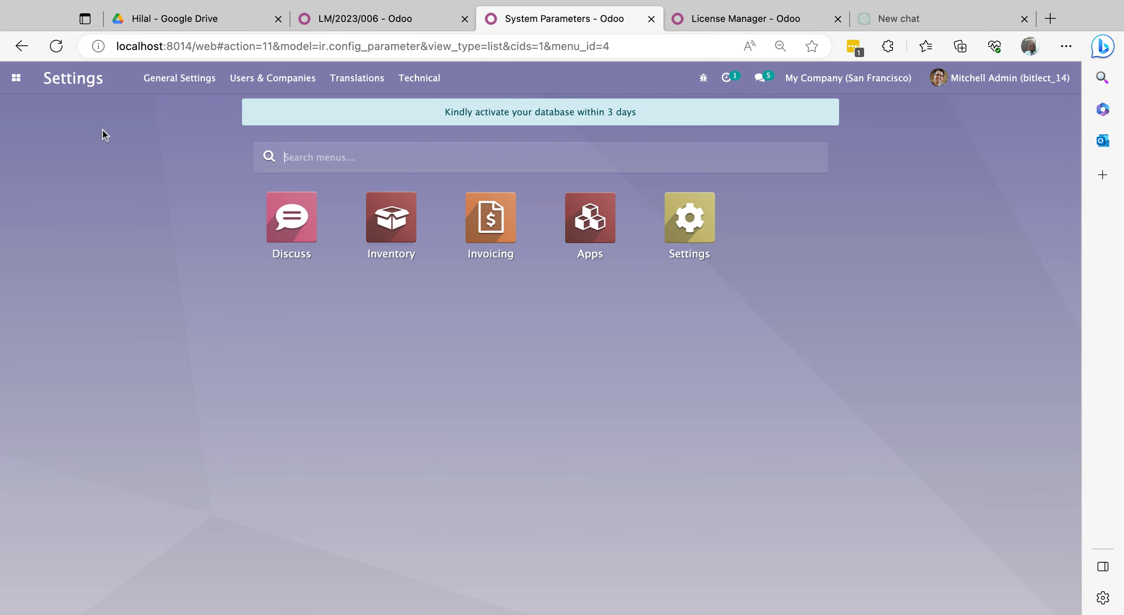
left_click(55, 46)
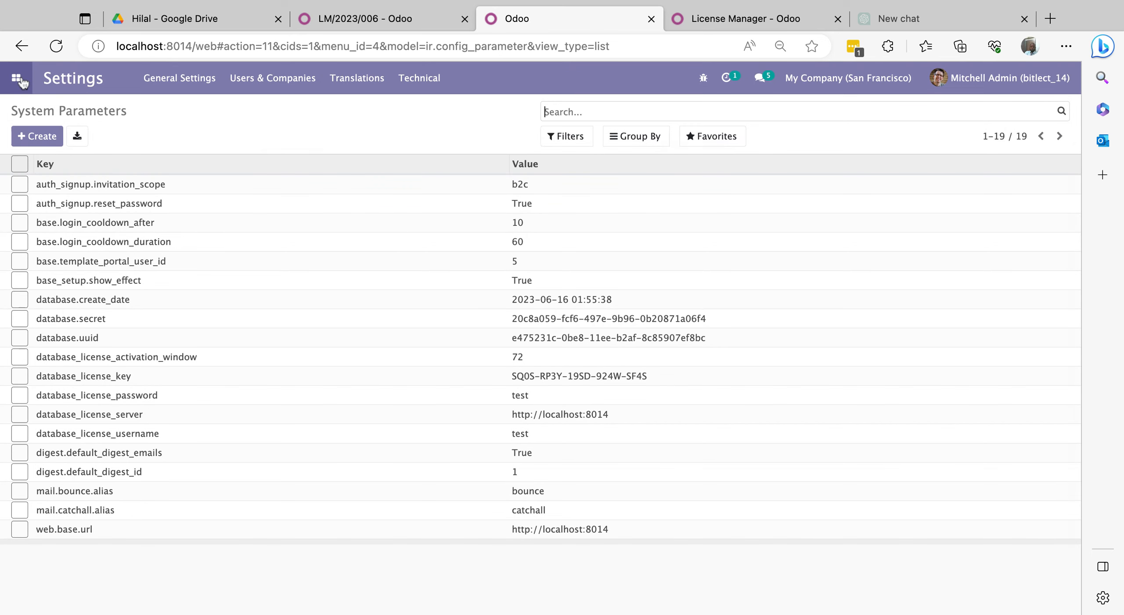
left_click(20, 80)
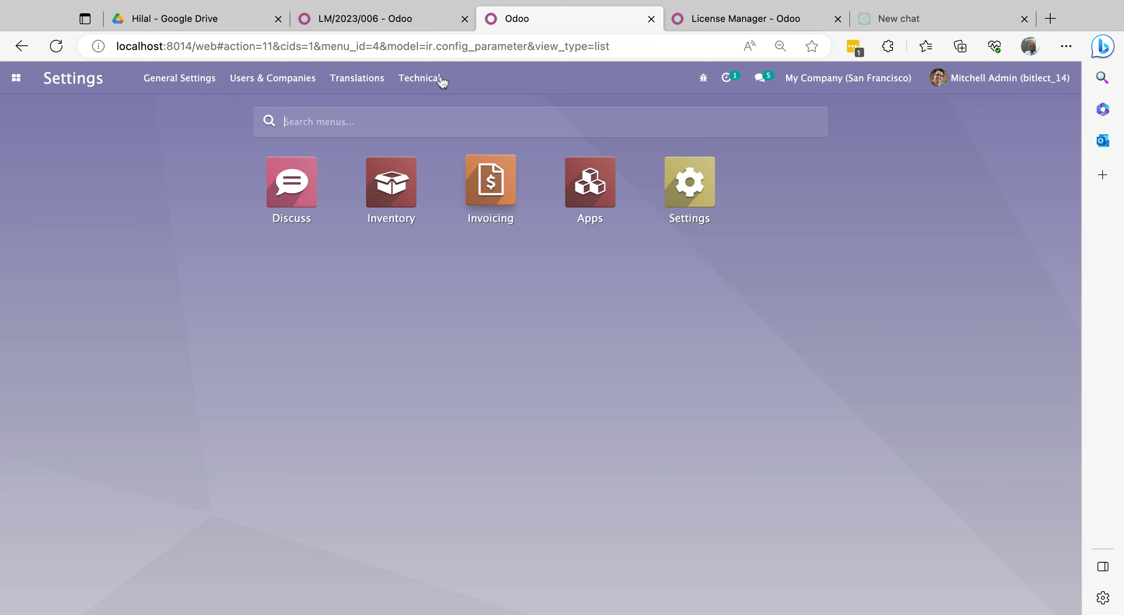
left_click(355, 20)
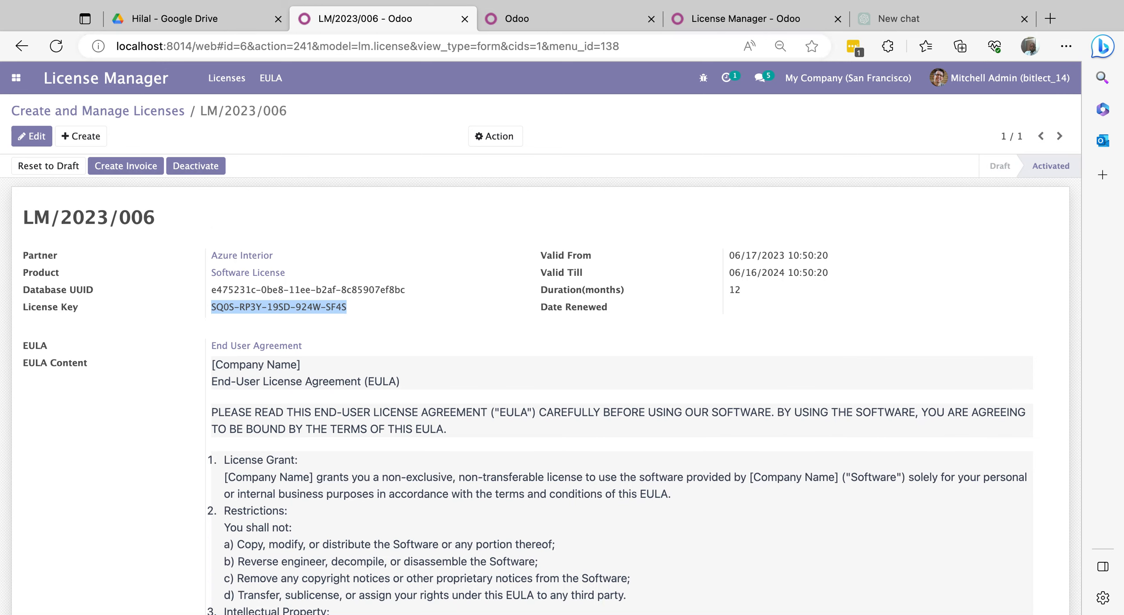
- Deactivate license LM/2023/006 and reload the client database to confirm 'Your license is deactivated'
left_click(198, 172)
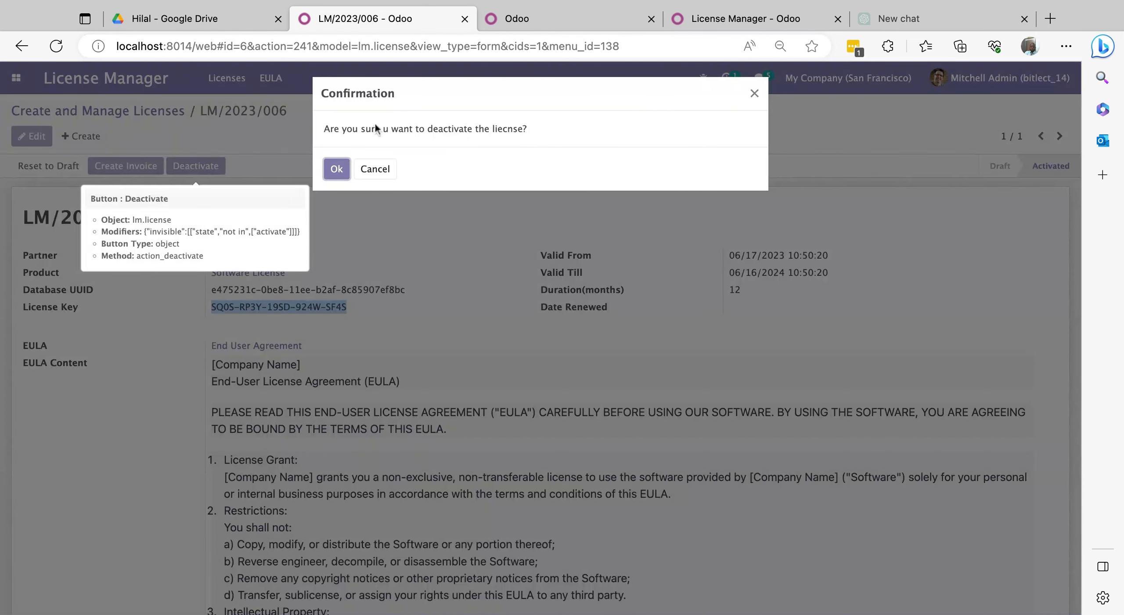
left_click(335, 170)
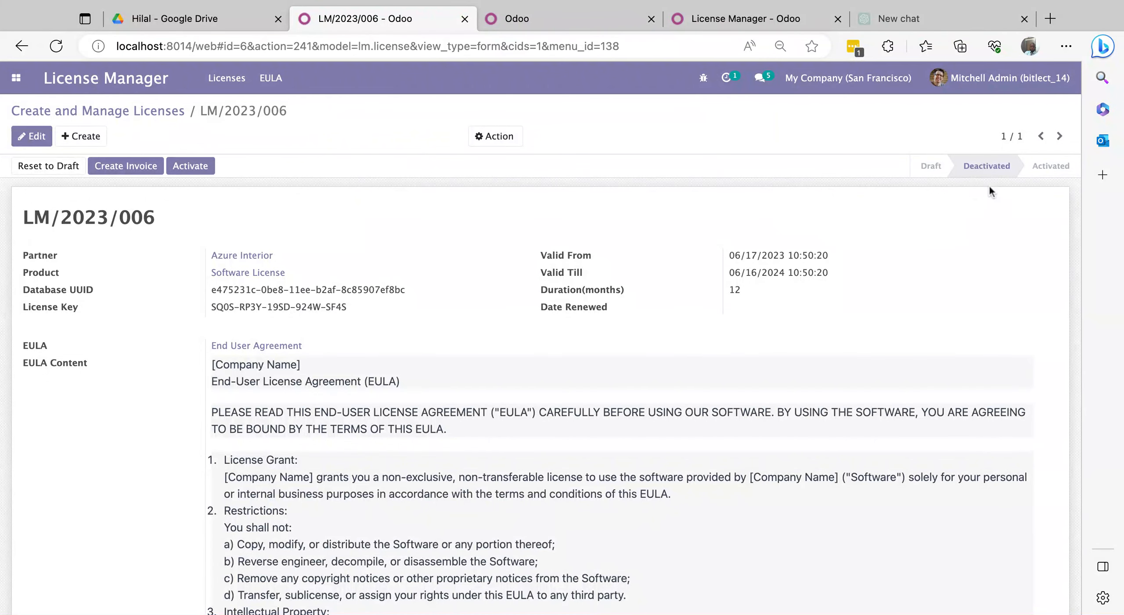
left_click(537, 17)
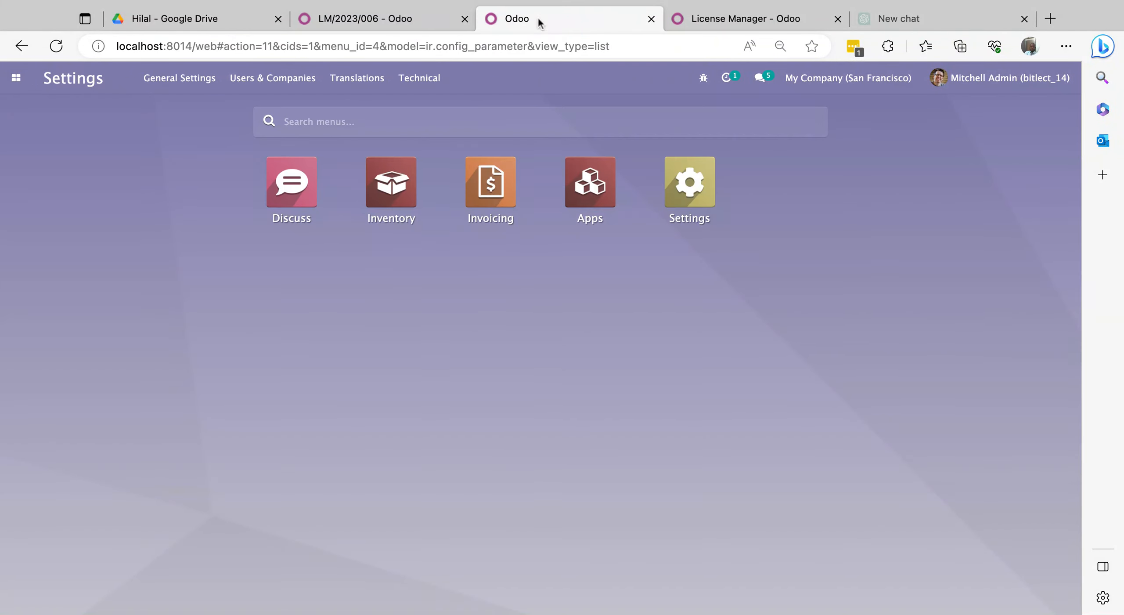
left_click(61, 48)
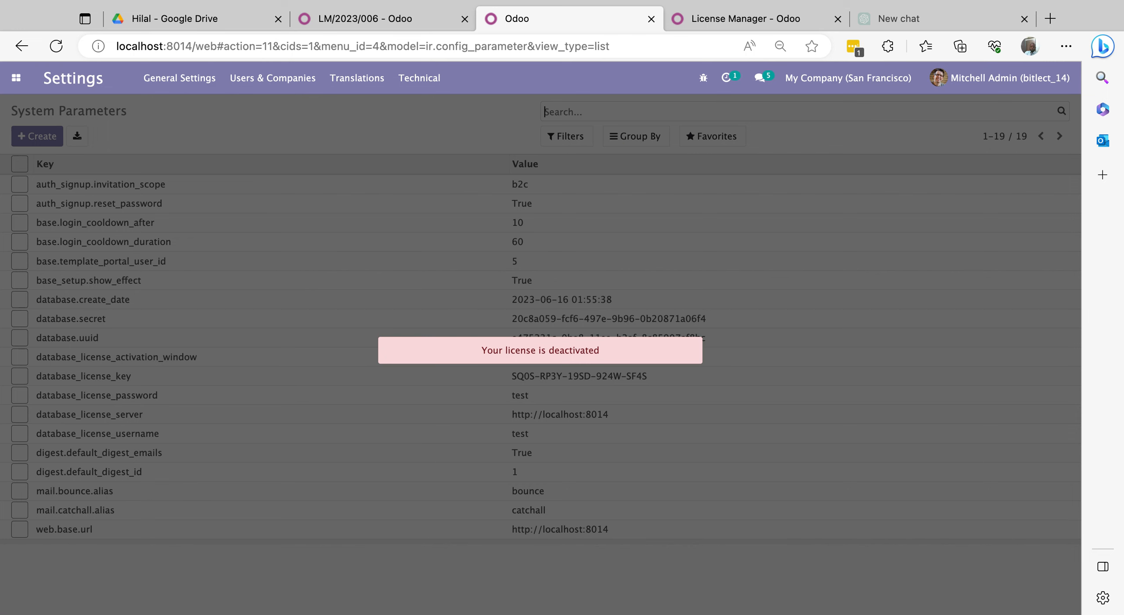
left_click(358, 18)
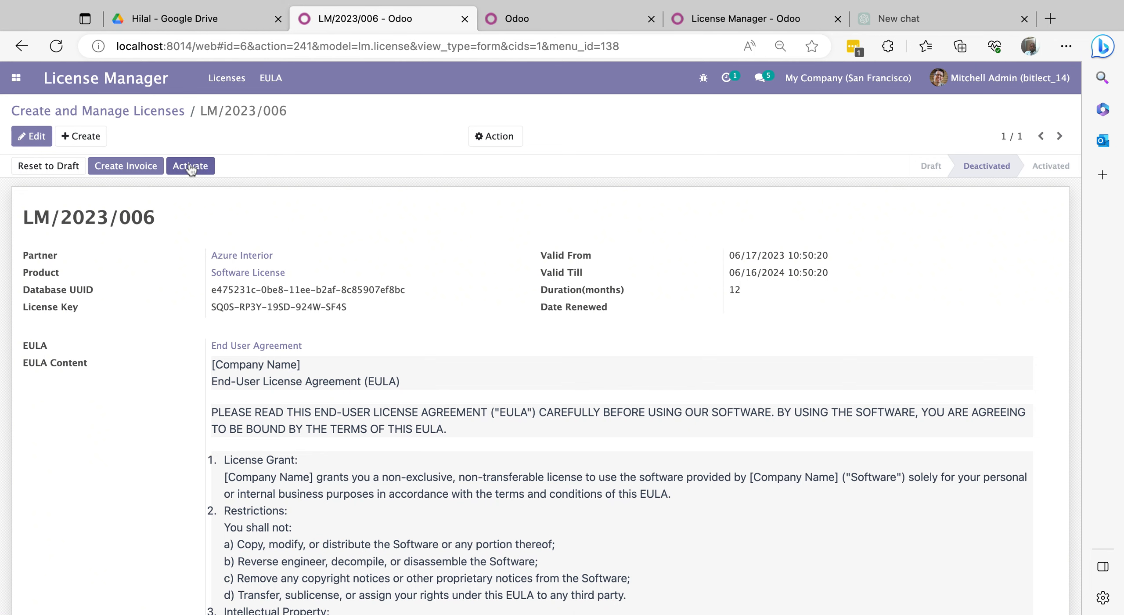
- Change license LM/2023/006's Valid Till to 06/23/2023 and request its reactivation
left_click(36, 138)
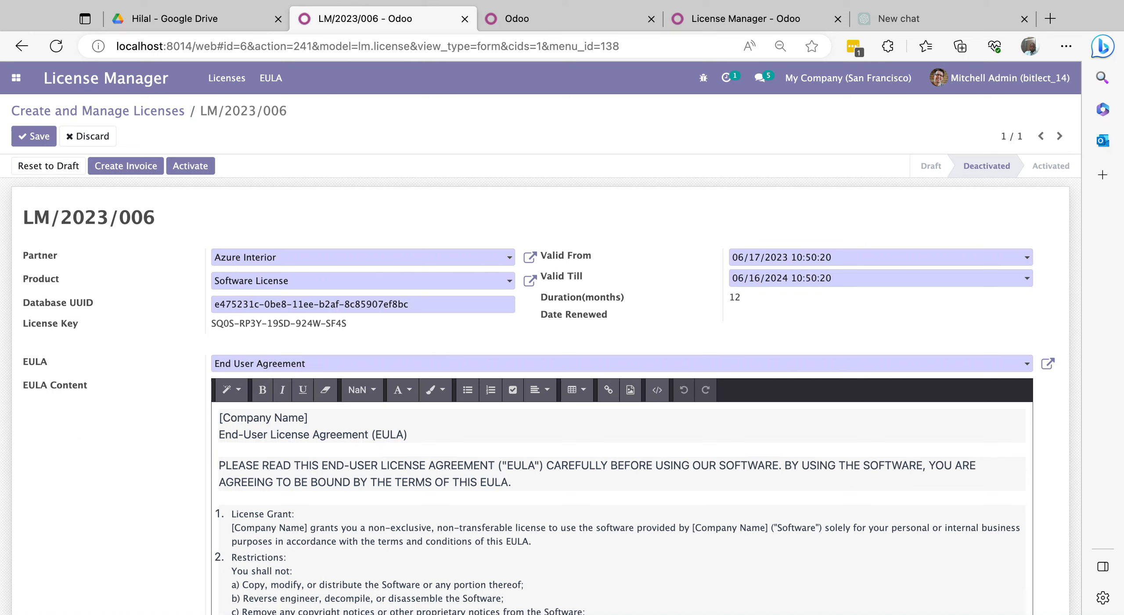
left_click(786, 278)
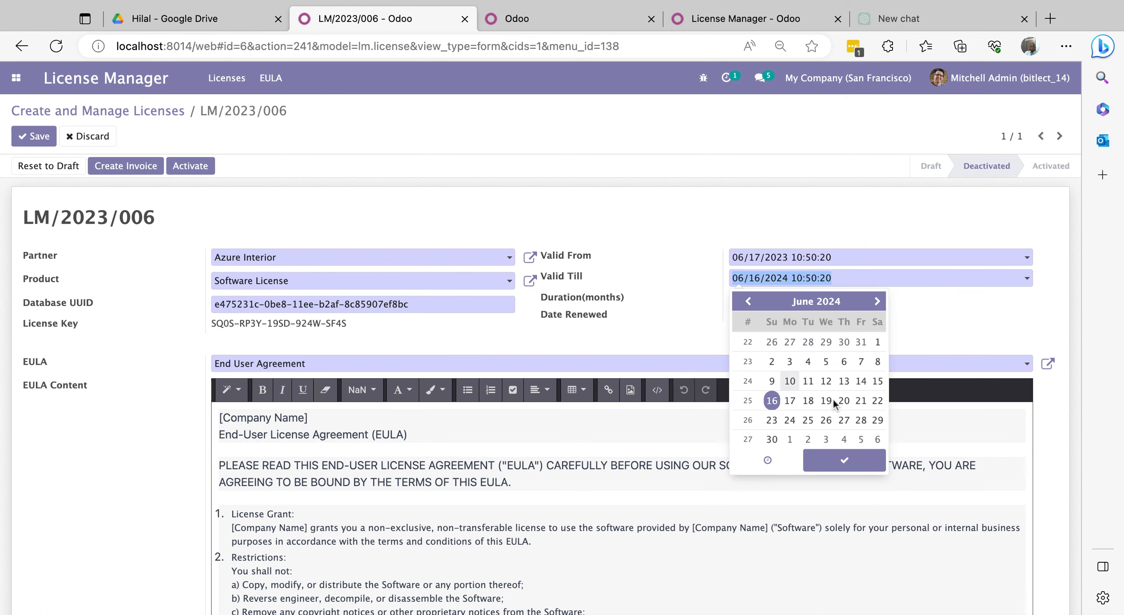
left_click(788, 279)
key("BackSpace")
type("3")
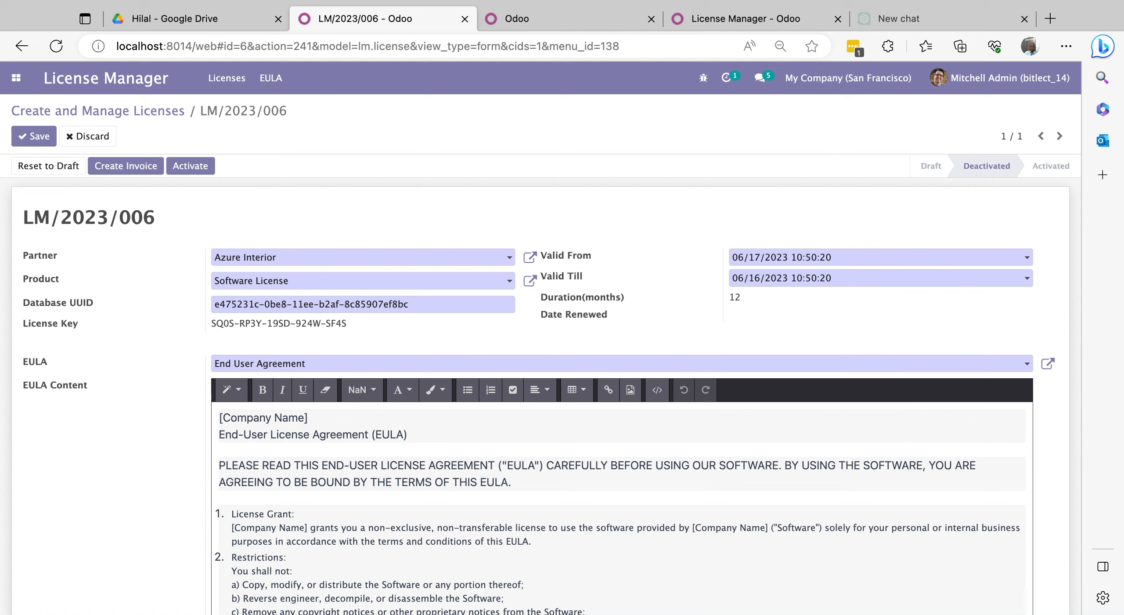
left_click(777, 278)
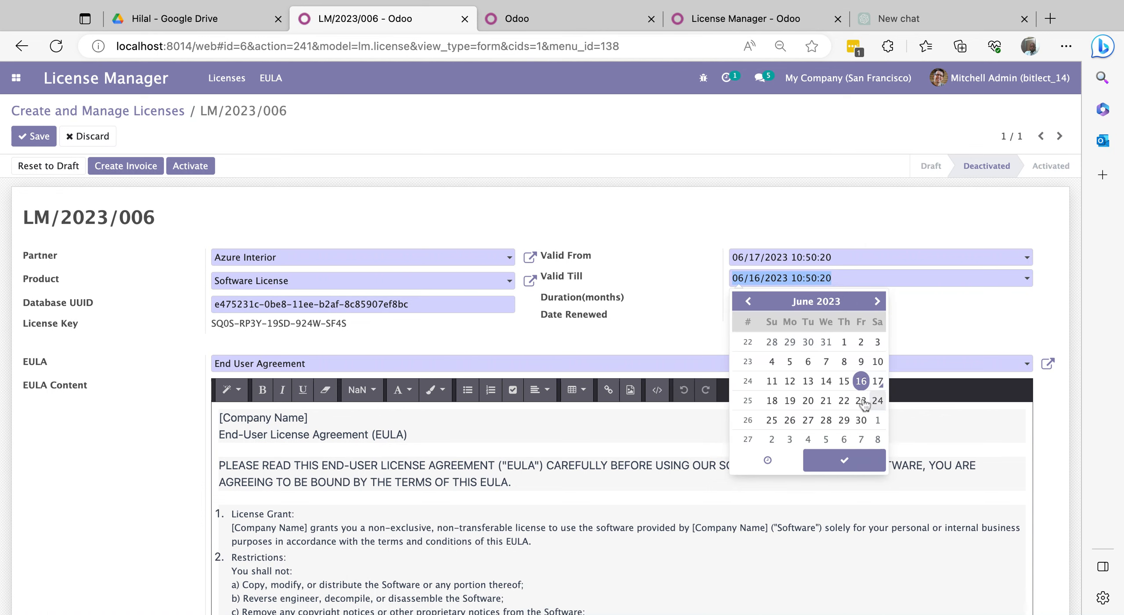
left_click(862, 401)
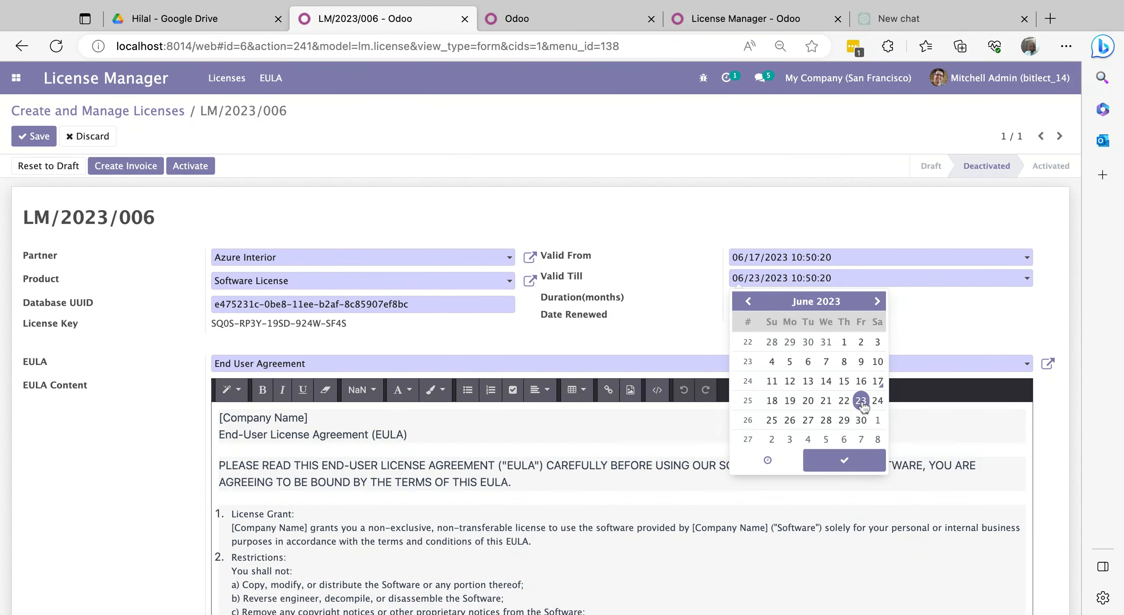
left_click(853, 459)
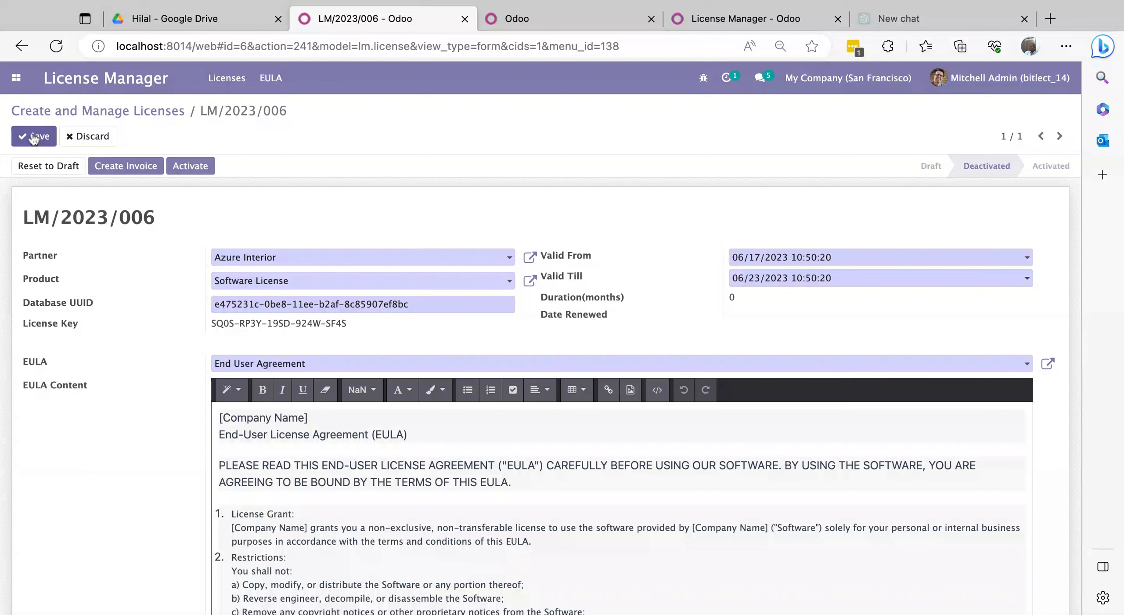
left_click(191, 166)
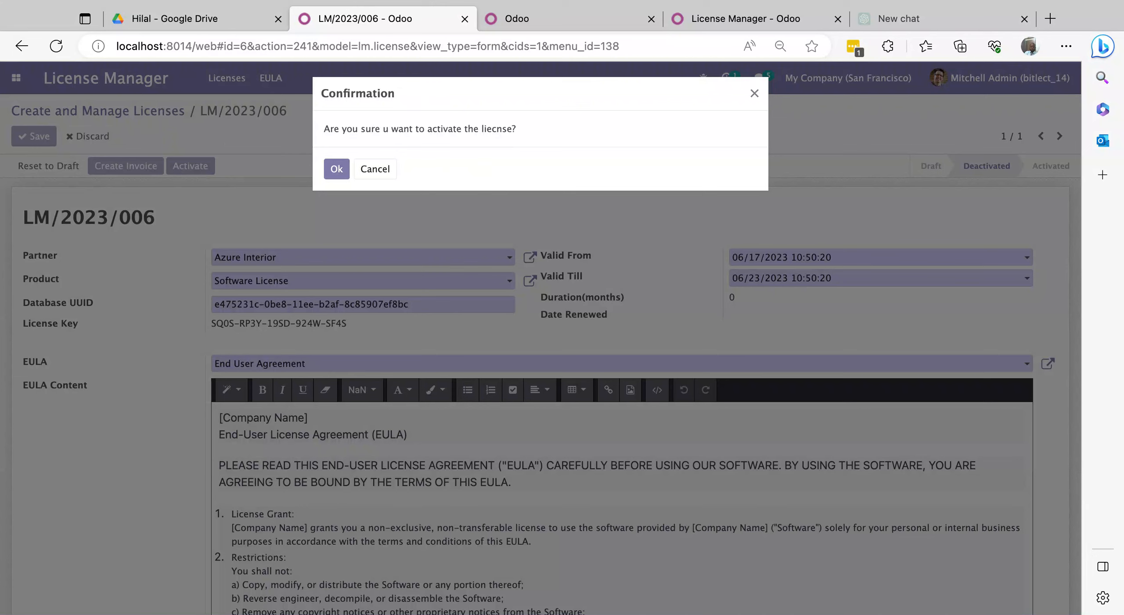
- Confirm the reactivation, then reload the client database to see its 6-day expiry warning
left_click(336, 170)
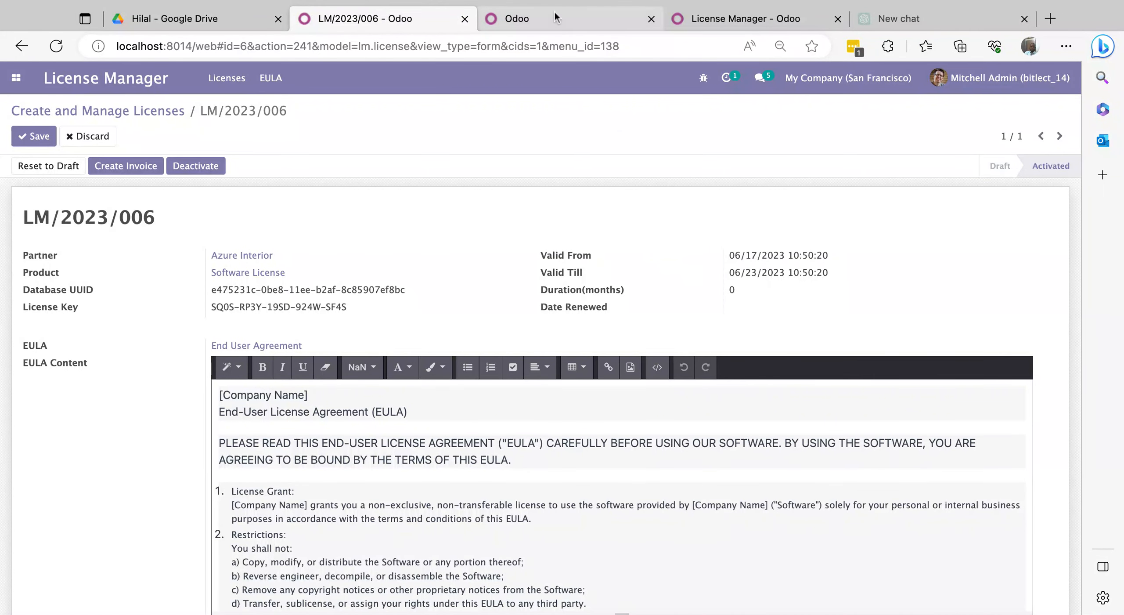
left_click(545, 22)
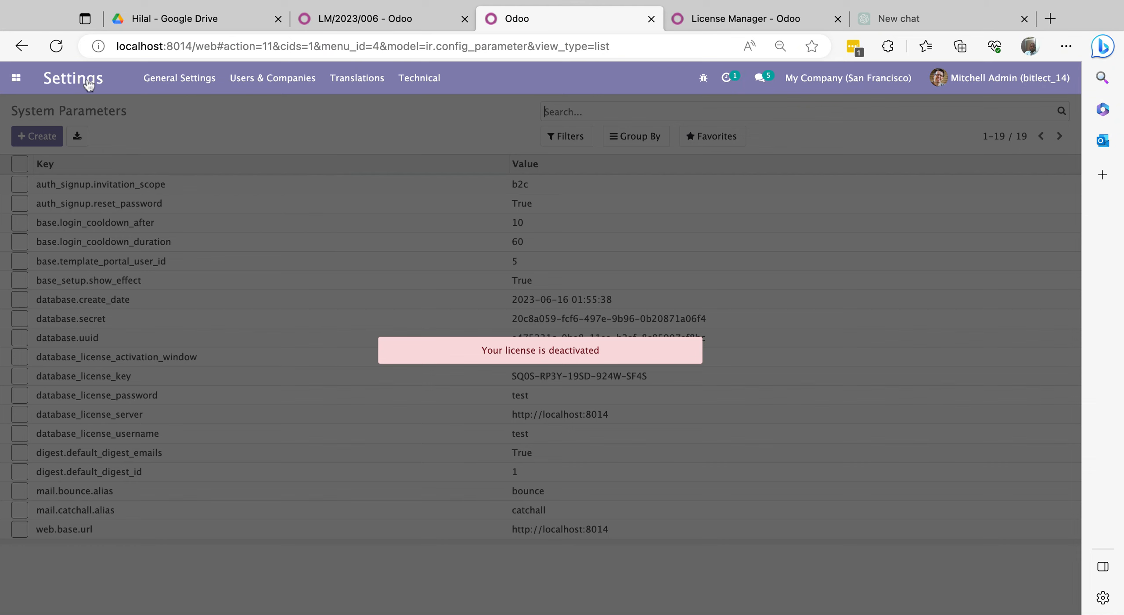
left_click(51, 49)
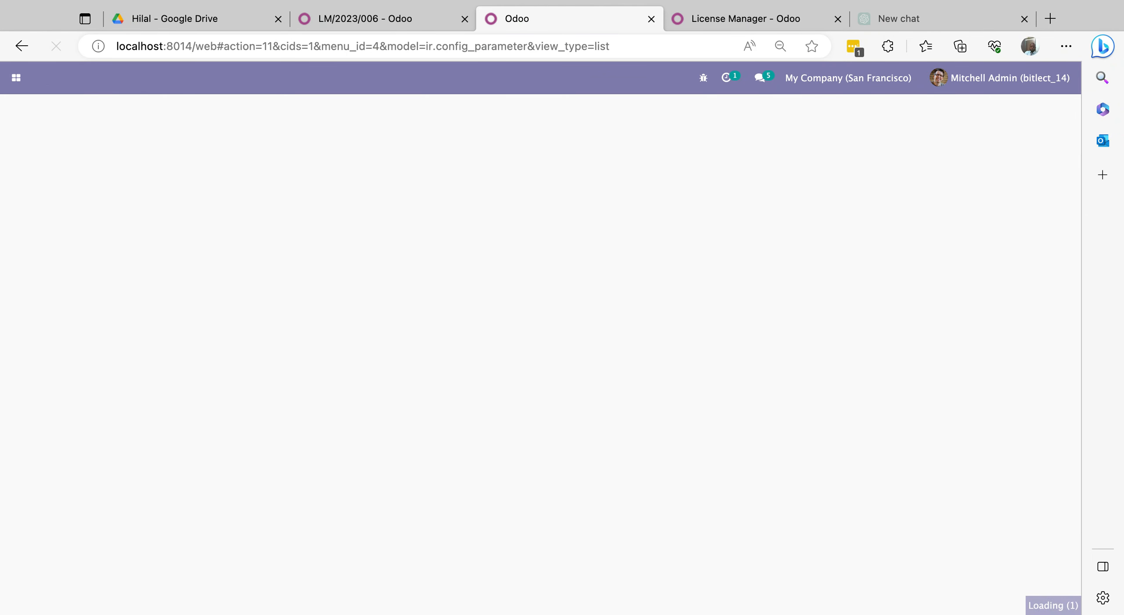
left_click(18, 79)
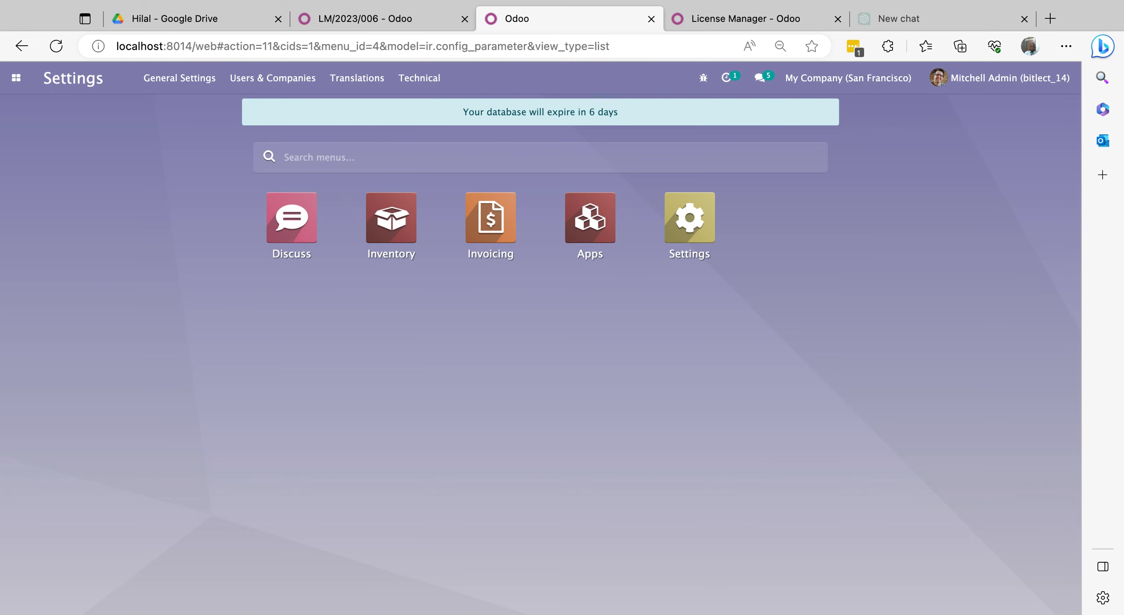
left_click(377, 18)
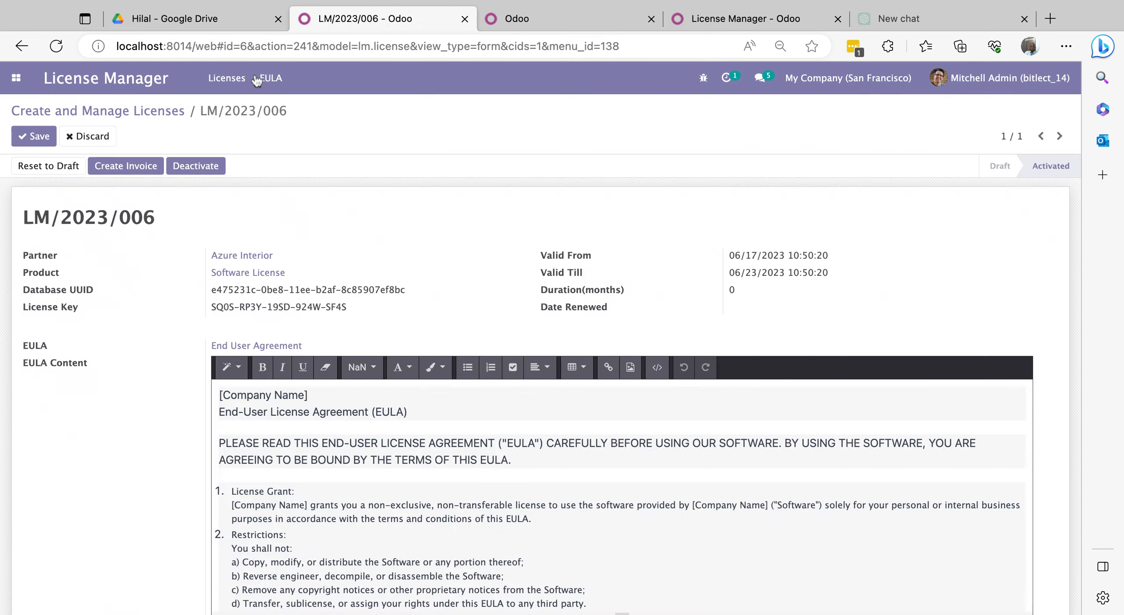
- Deactivate the license, set Valid Till to 06/19/2023, and reactivate it
left_click(199, 167)
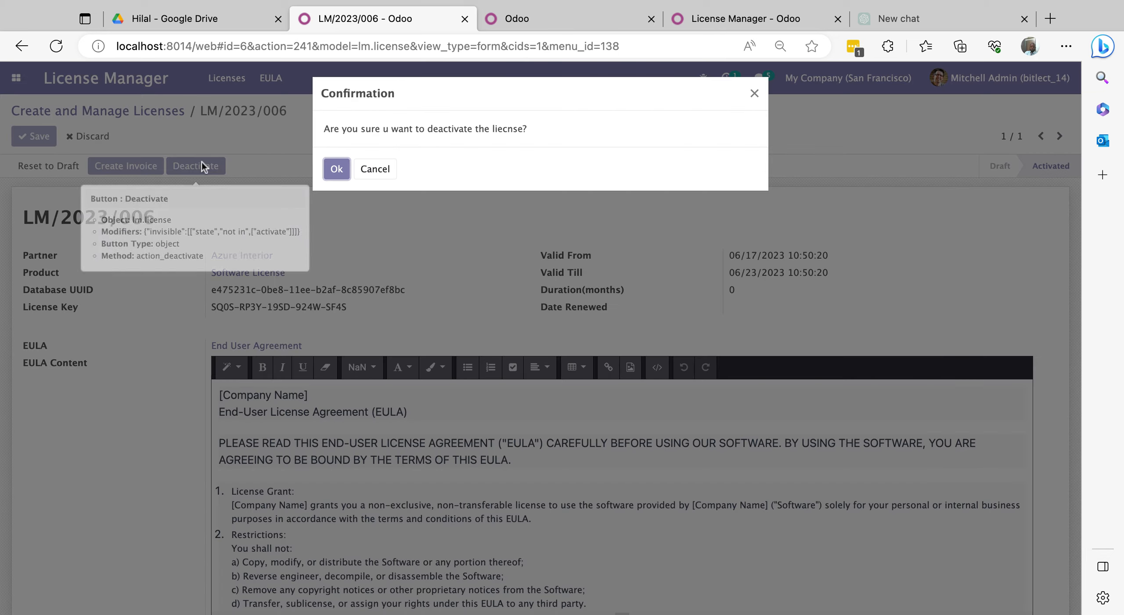
left_click(335, 169)
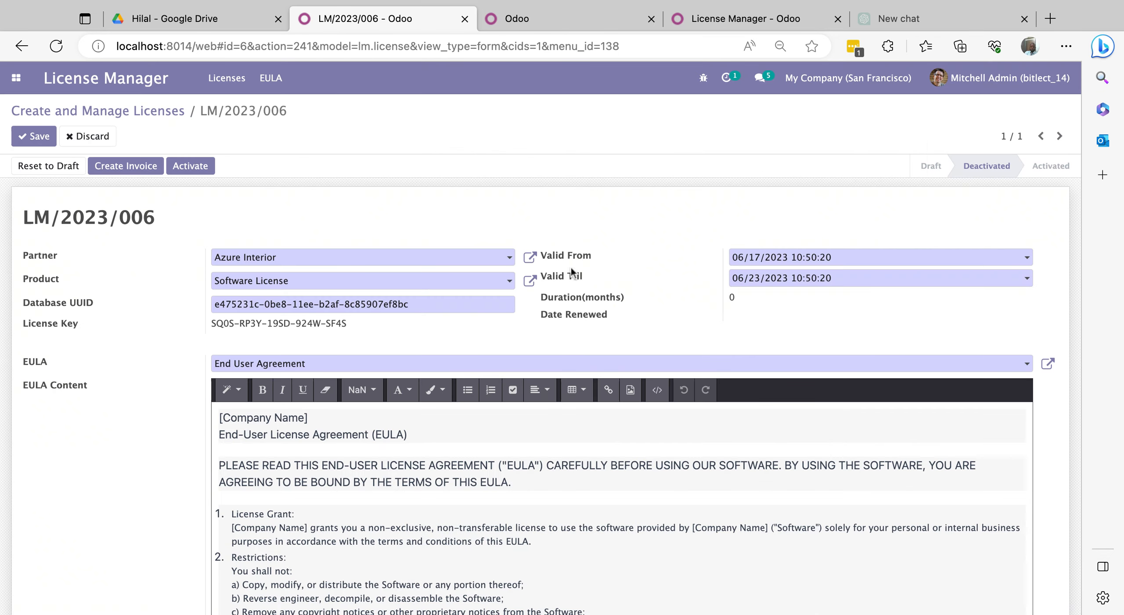
left_click(747, 281)
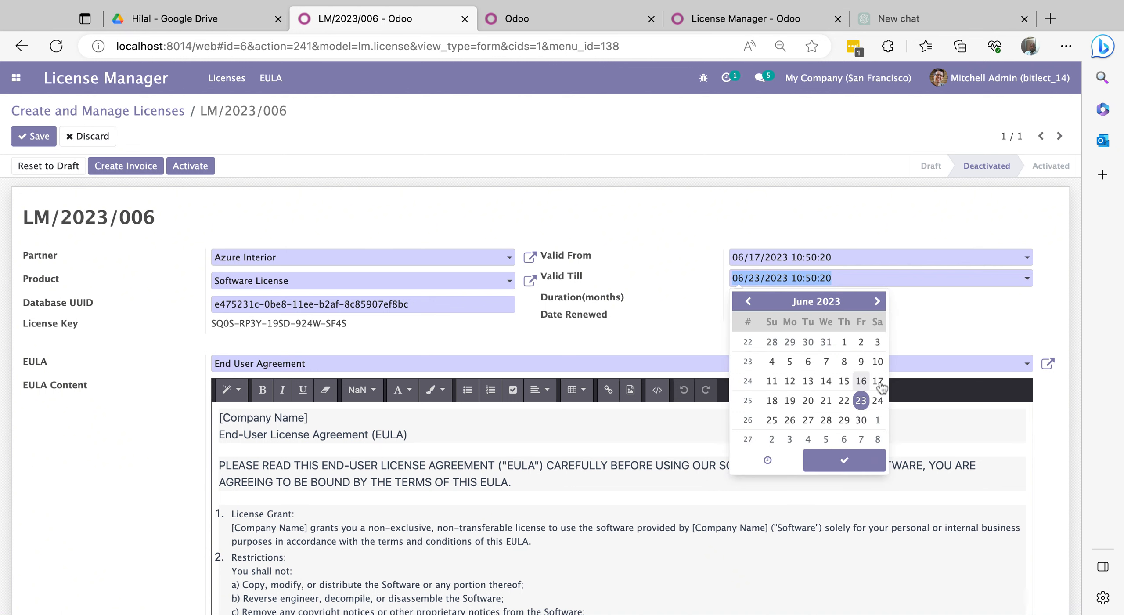
left_click(790, 400)
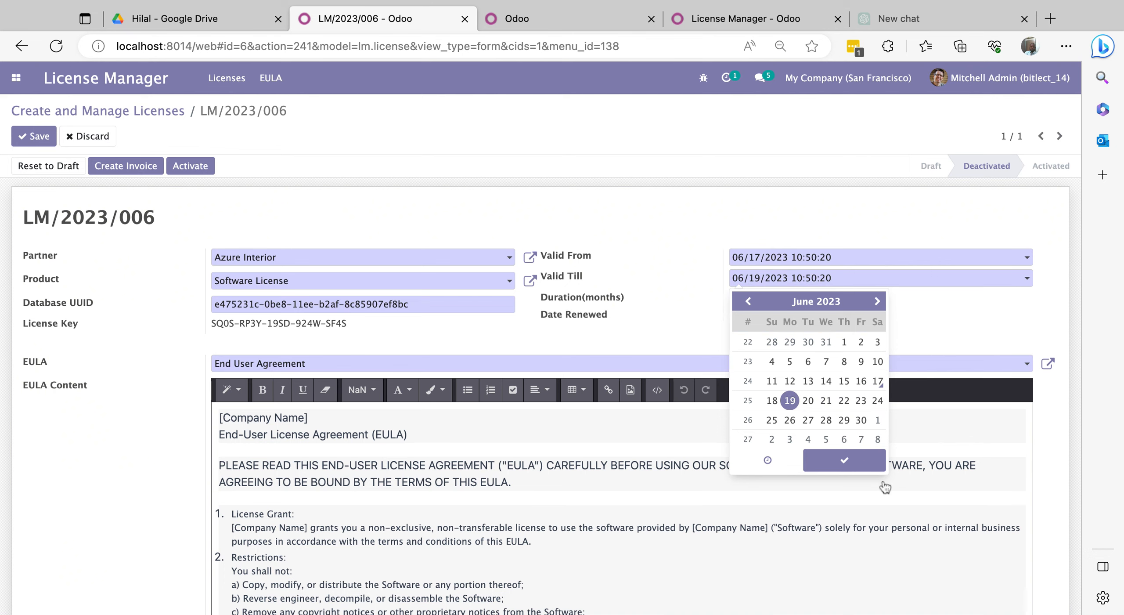
left_click(853, 465)
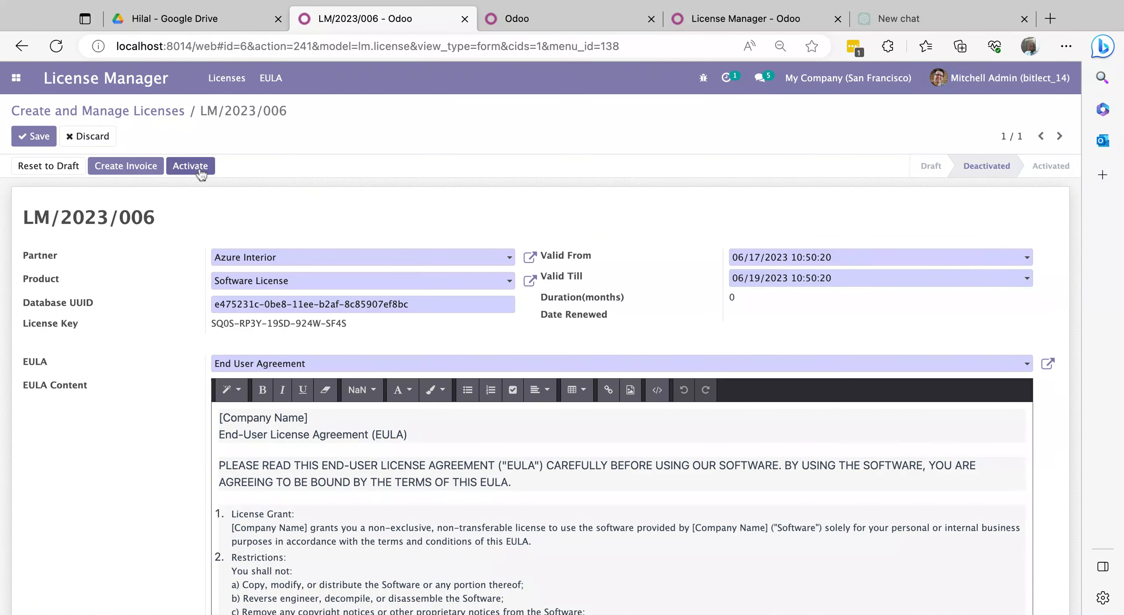
left_click(200, 173)
left_click(337, 170)
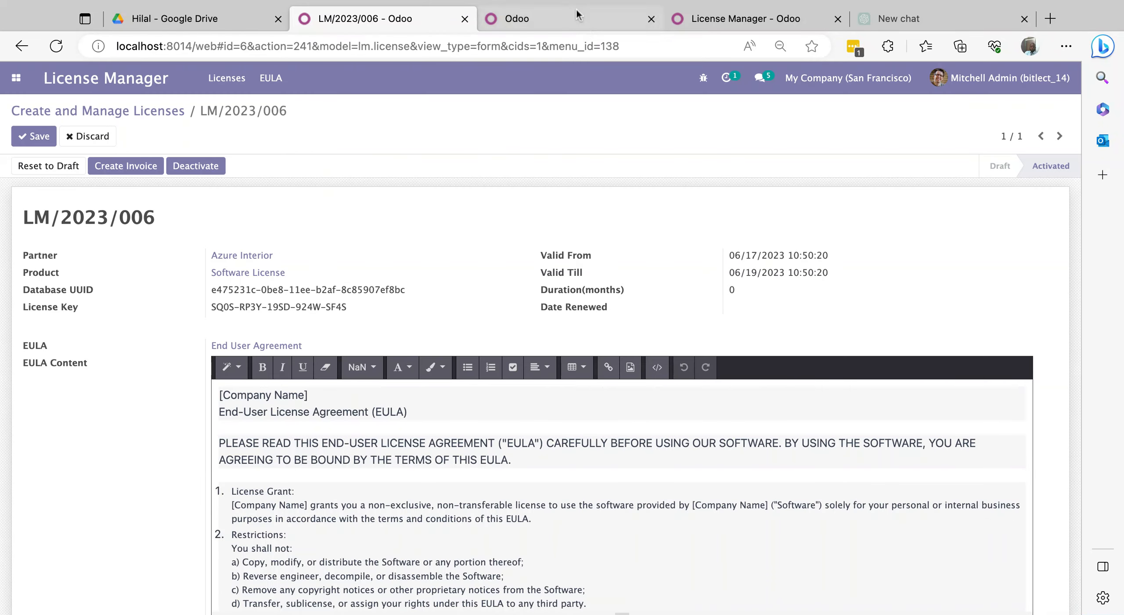
- Reload the client database and check its app menu for the 2-day expiry warning
left_click(509, 18)
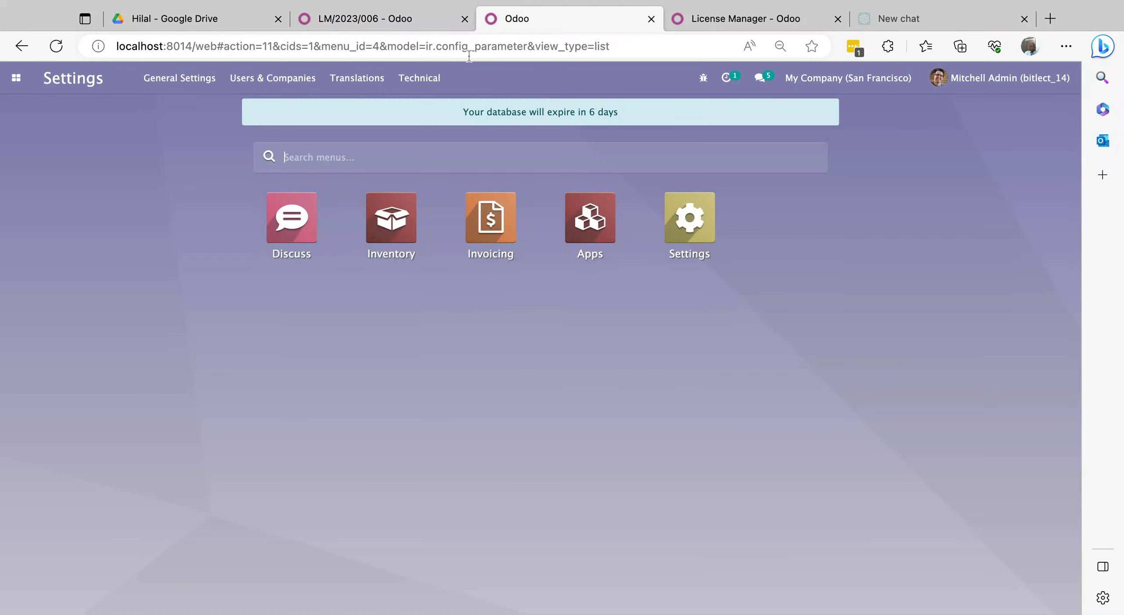
left_click(56, 46)
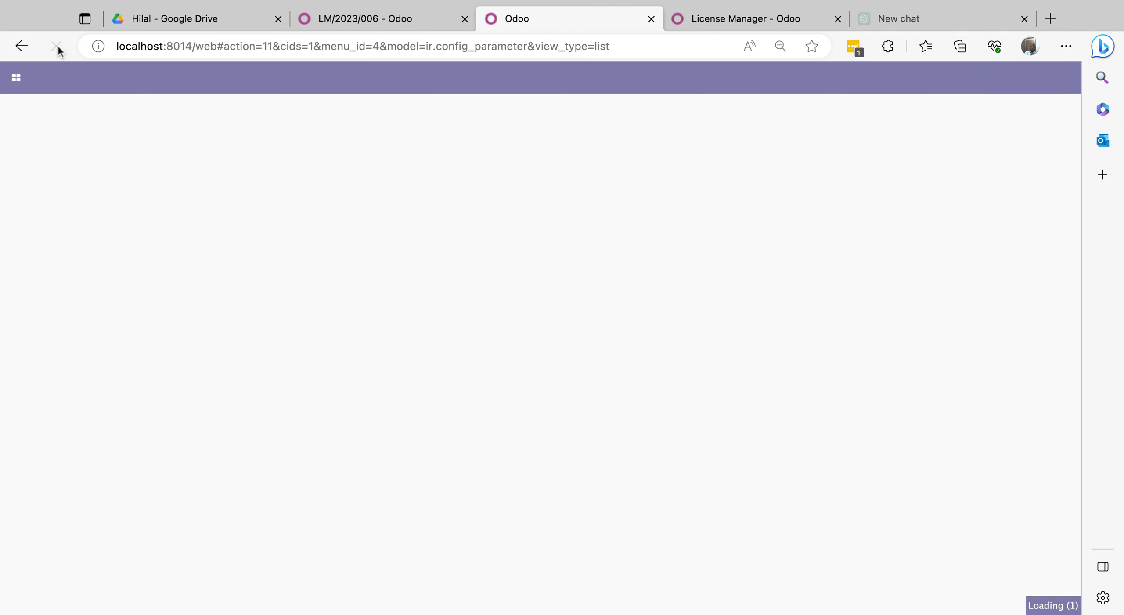
left_click(16, 77)
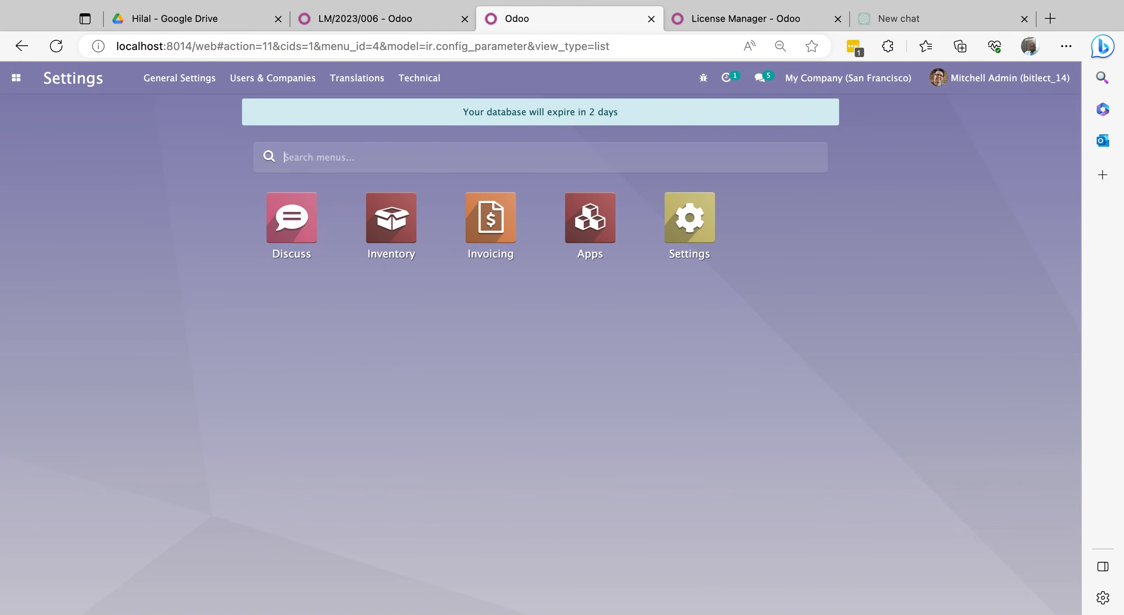
left_click(377, 18)
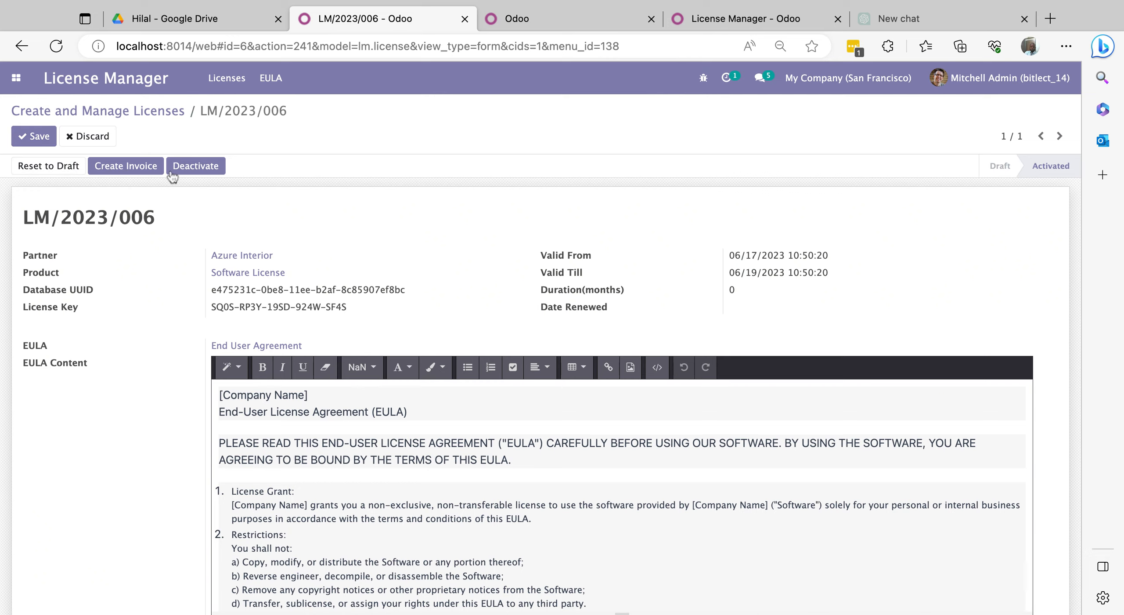
- Deactivate the license and save it with Valid Till 06/16/2023, leaving it Expired
left_click(209, 172)
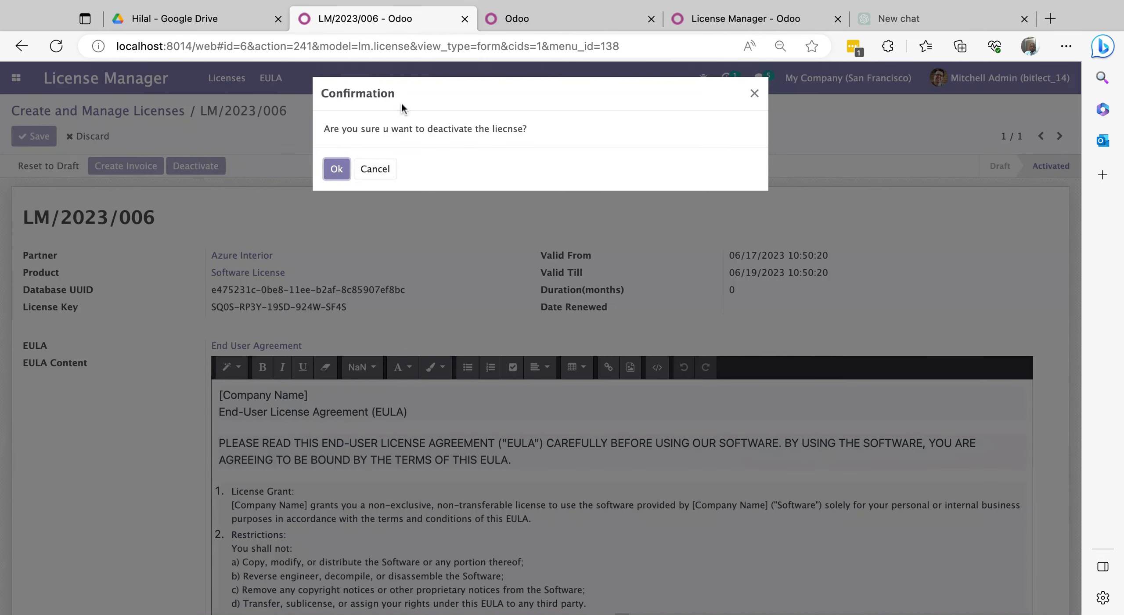
left_click(339, 171)
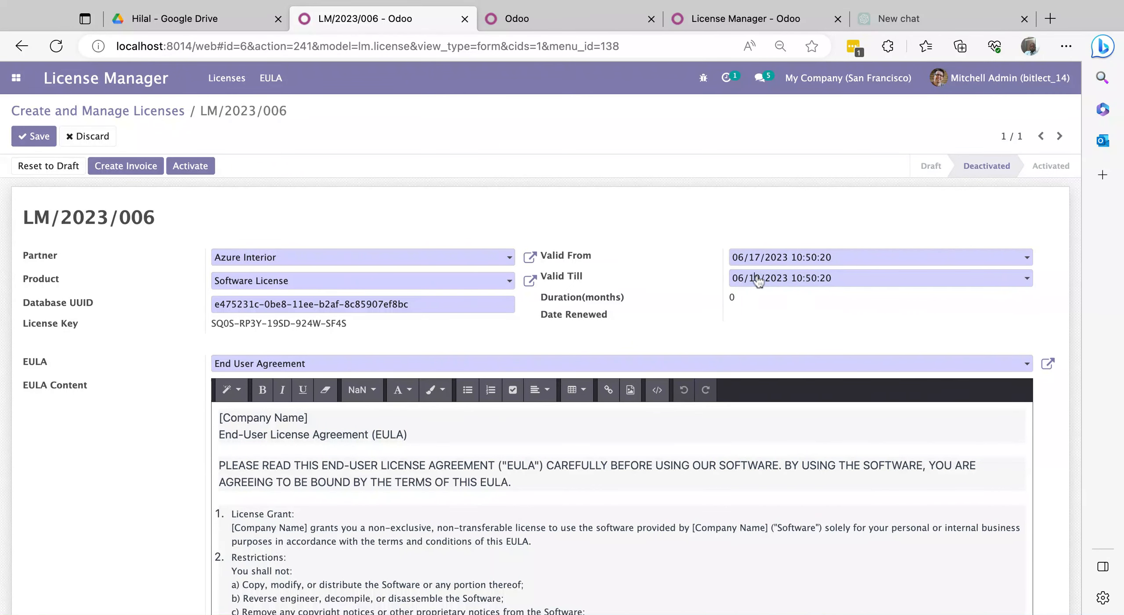
left_click(758, 280)
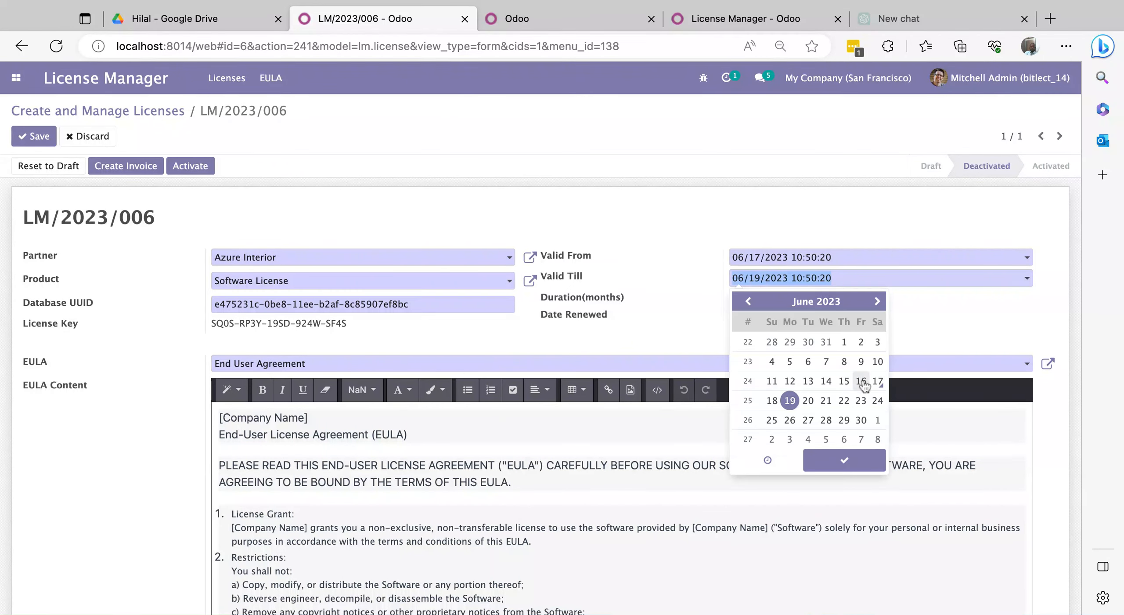
left_click(844, 460)
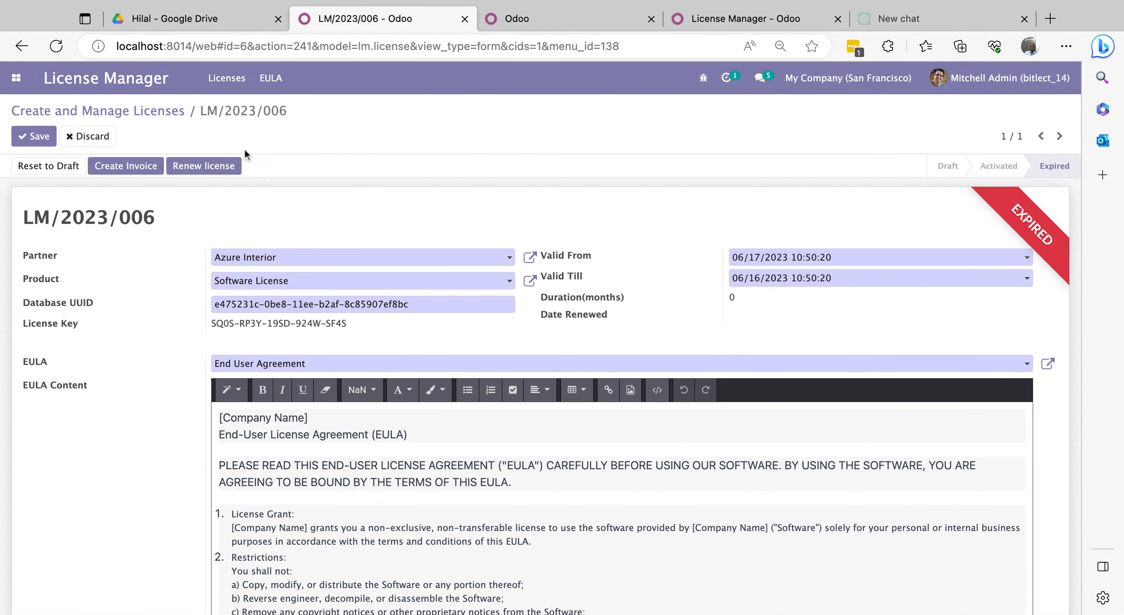
left_click(46, 140)
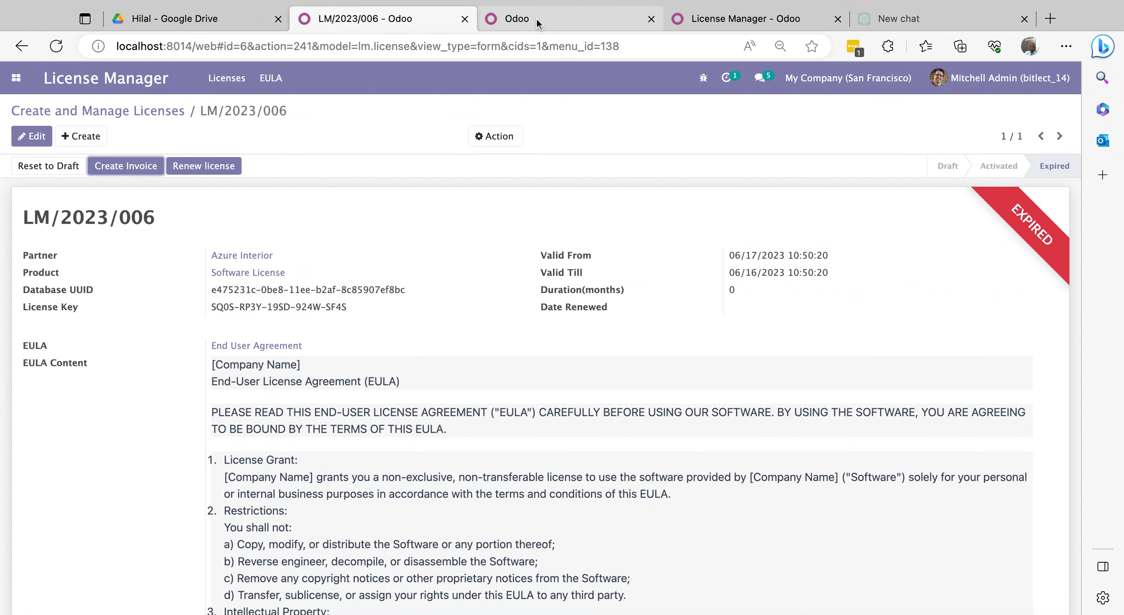
- Reload the client database to see the 'Your license has expired' notice
left_click(510, 19)
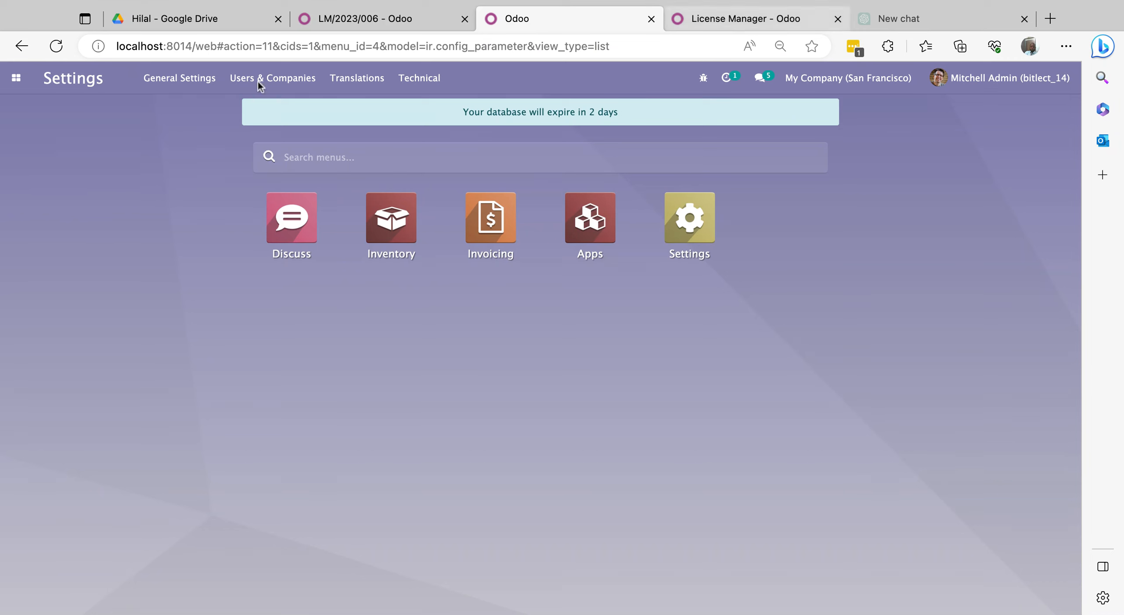
left_click(56, 47)
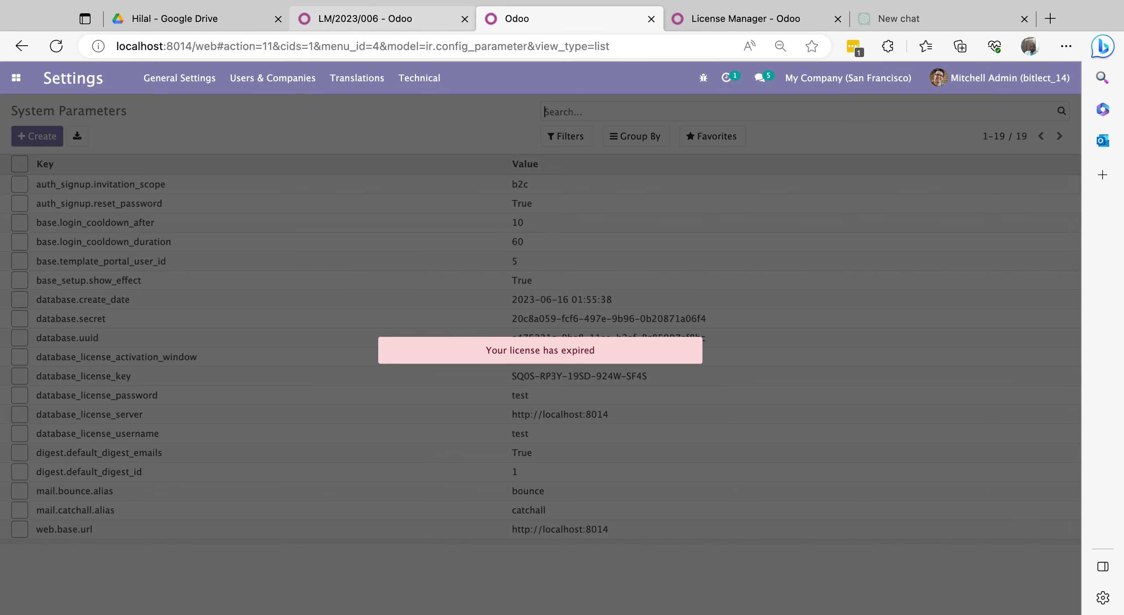
- Renew license LM/2023/006 for one year through 06/16/2024 and confirm
left_click(373, 19)
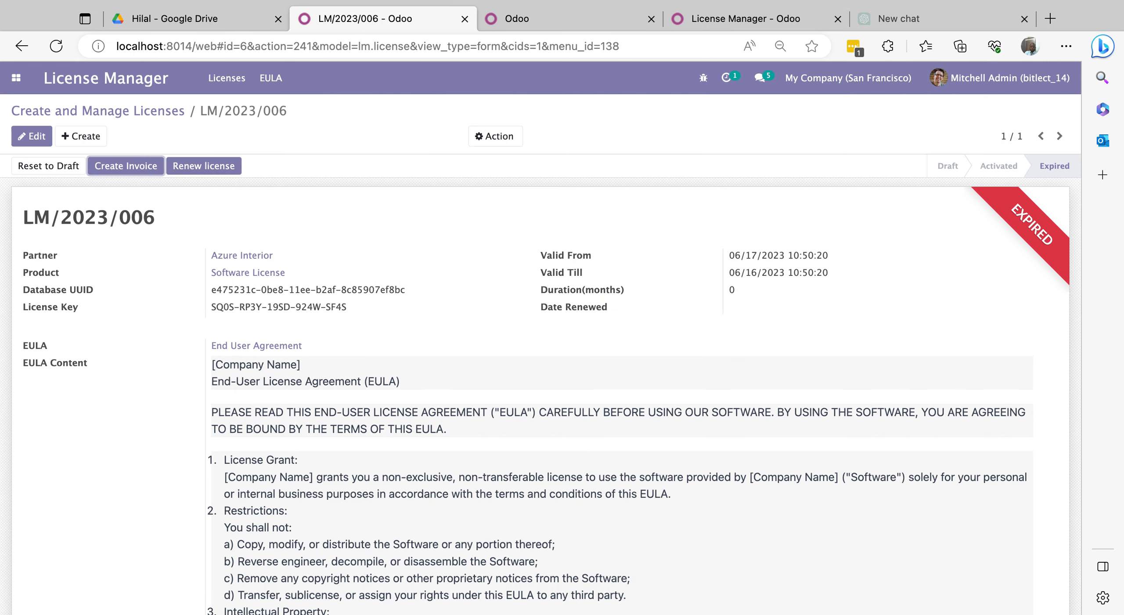
left_click(196, 167)
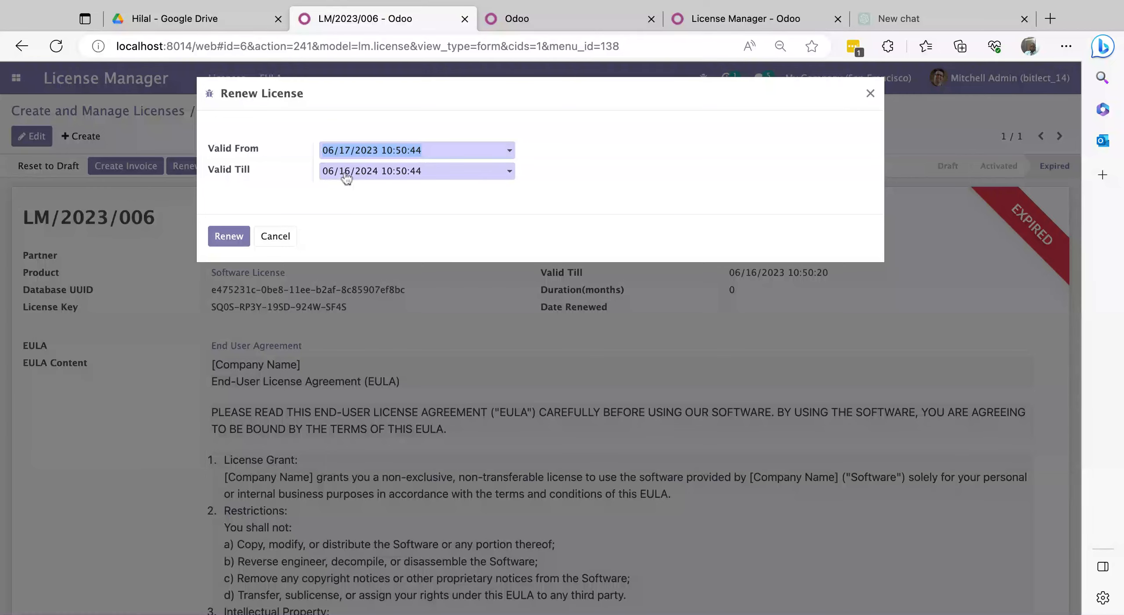
left_click(231, 241)
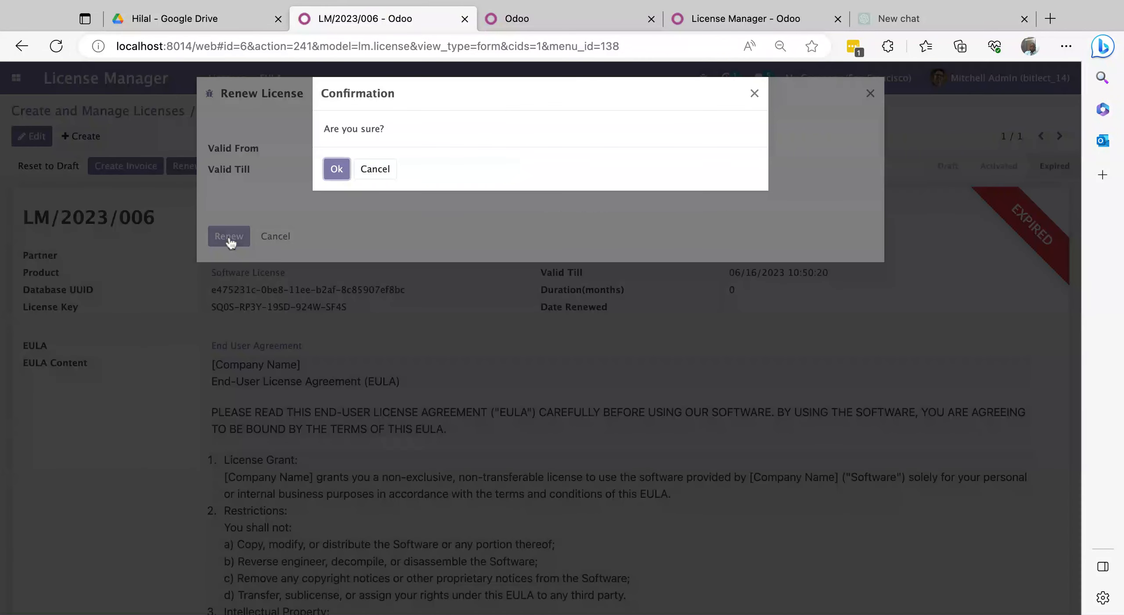
left_click(333, 174)
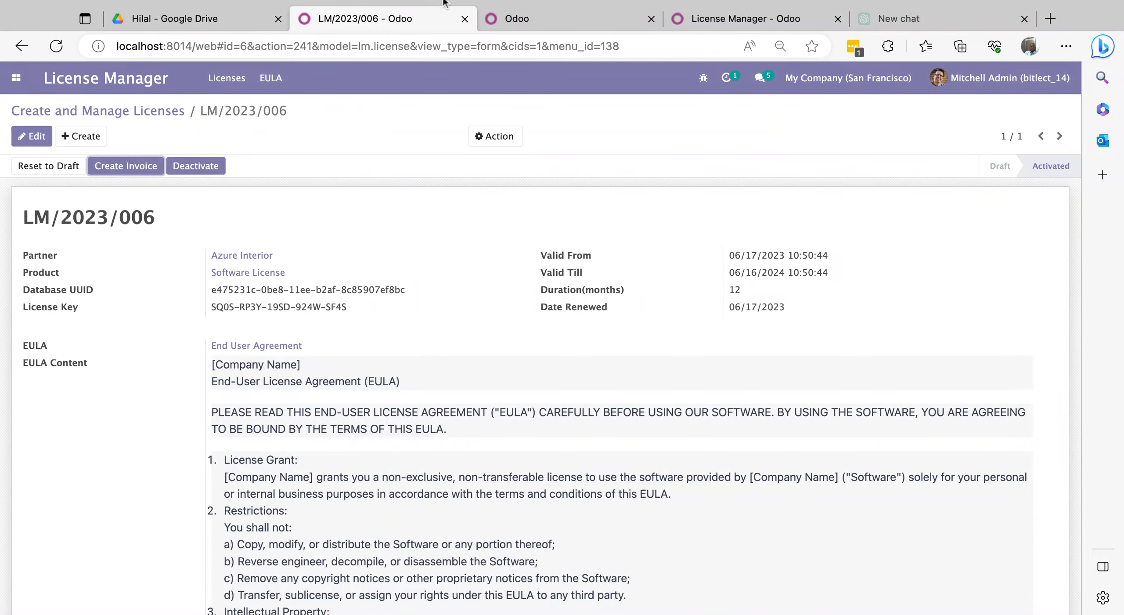
- Reload the client database and verify its app menu opens without an expiry warning
left_click(523, 20)
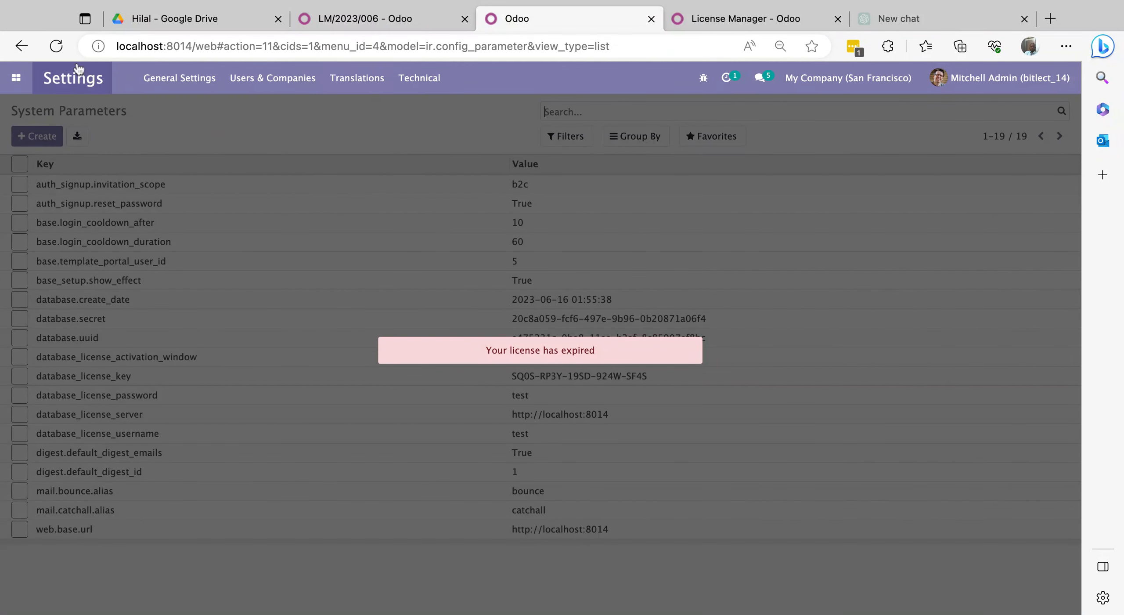
left_click(56, 46)
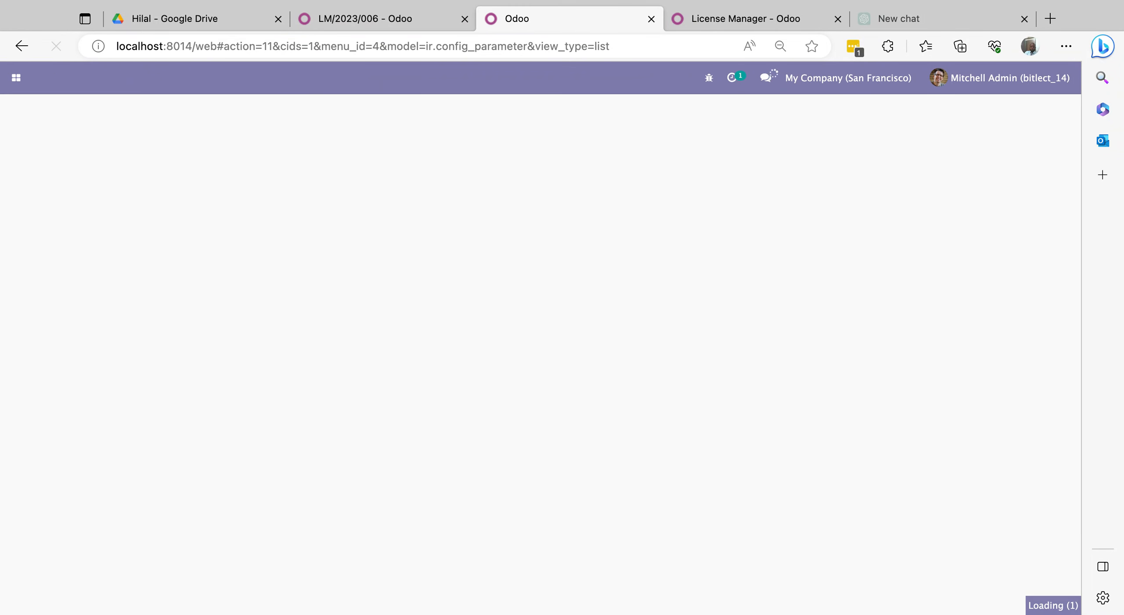
left_click(16, 79)
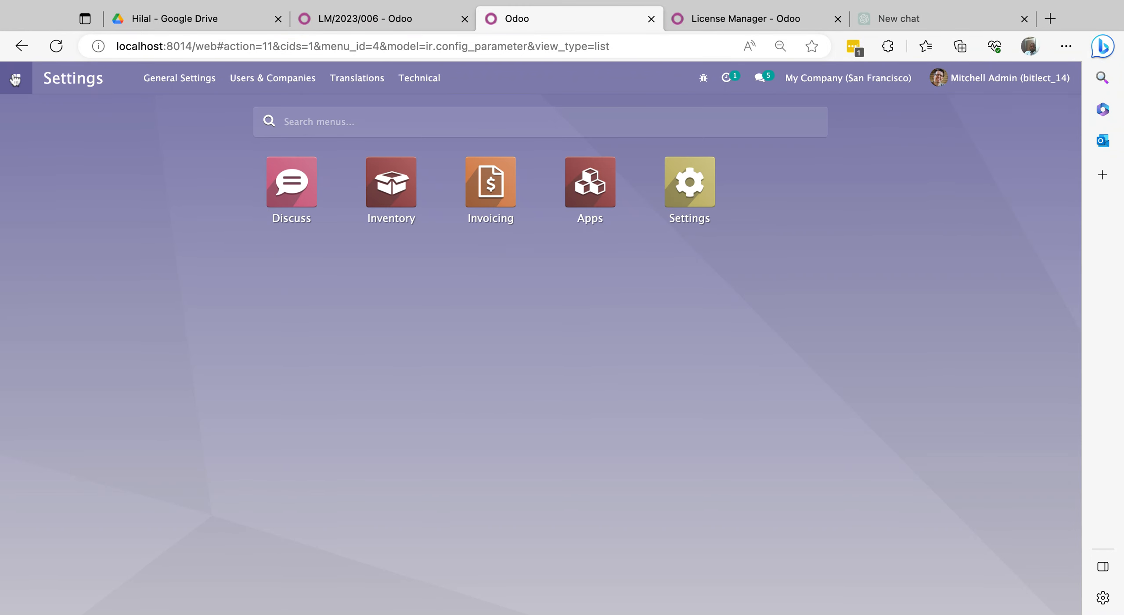